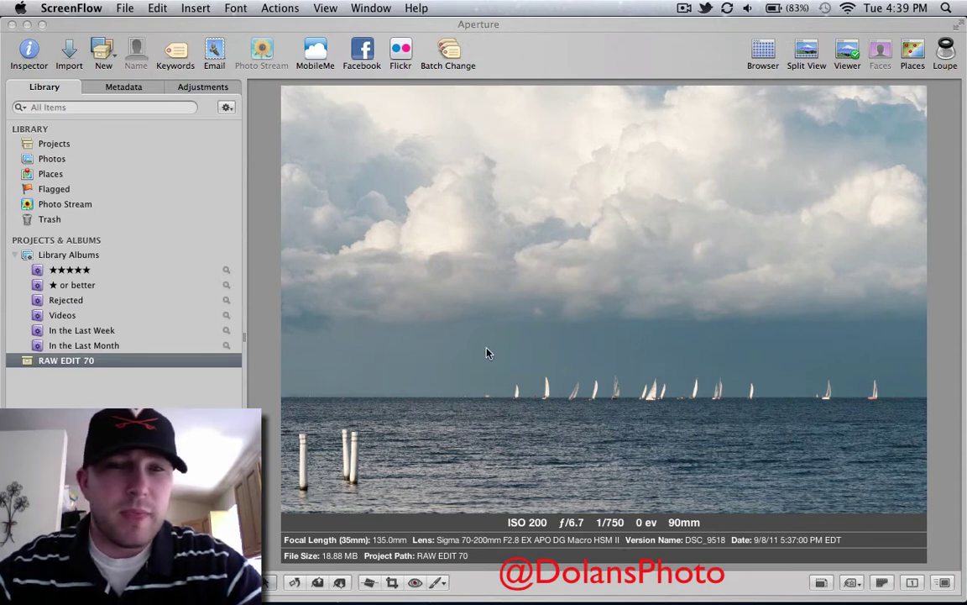
Raise the sailboat photo's Enhance contrast to 0.19
left_click(204, 87)
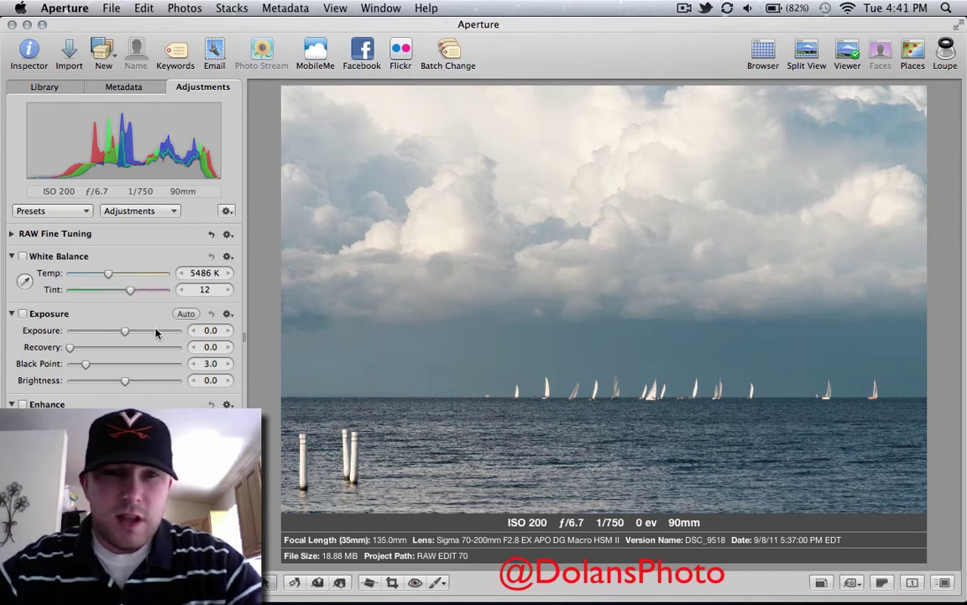
scroll(151, 354, "down", 3)
scroll(151, 357, "down", 5)
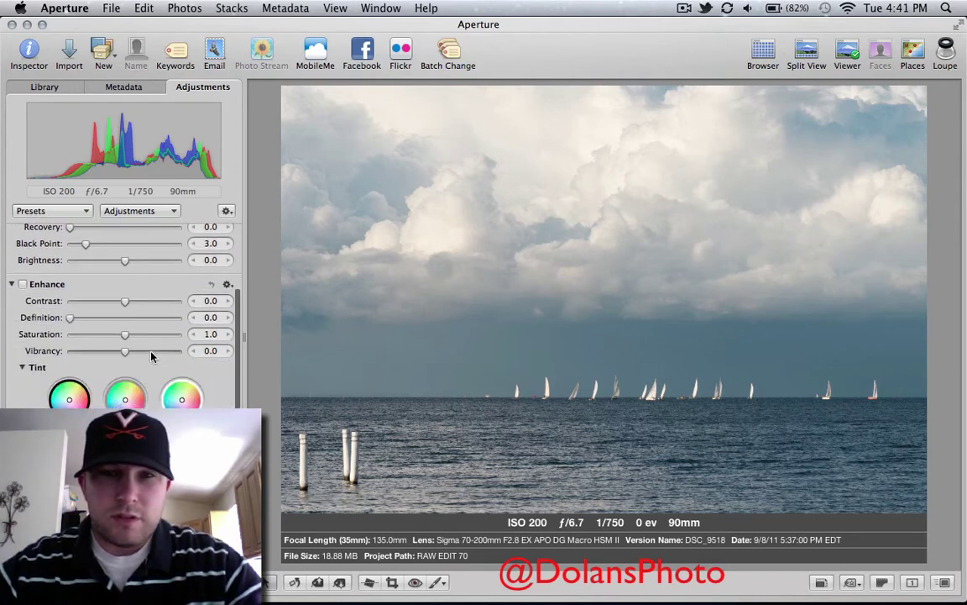
scroll(151, 358, "up", 6)
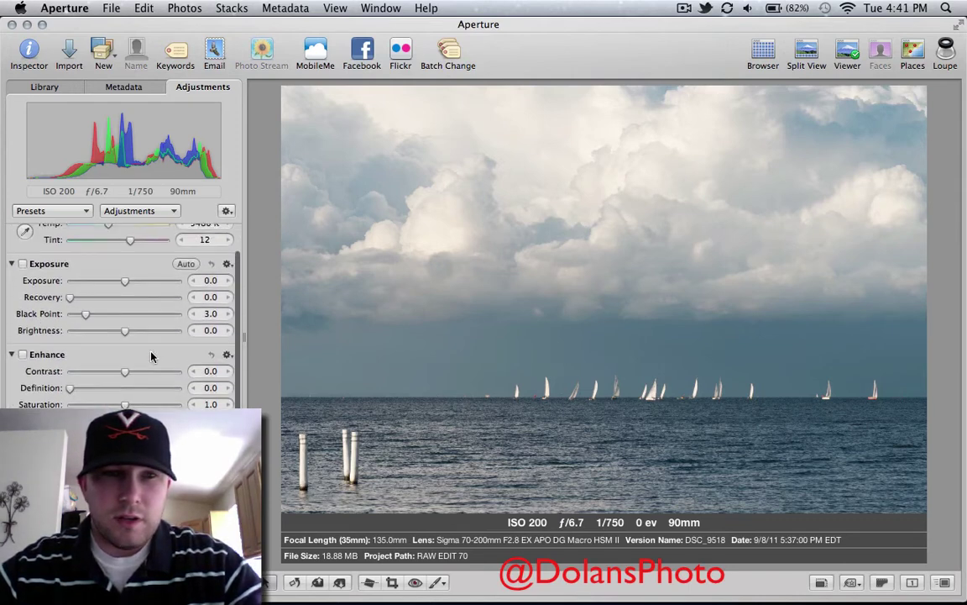
left_click(228, 370)
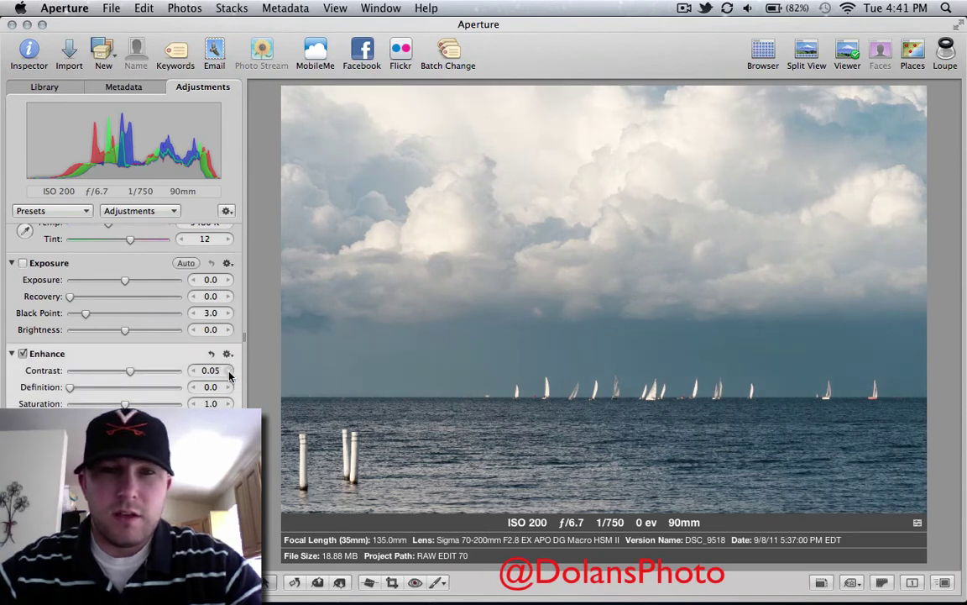
left_click(229, 370)
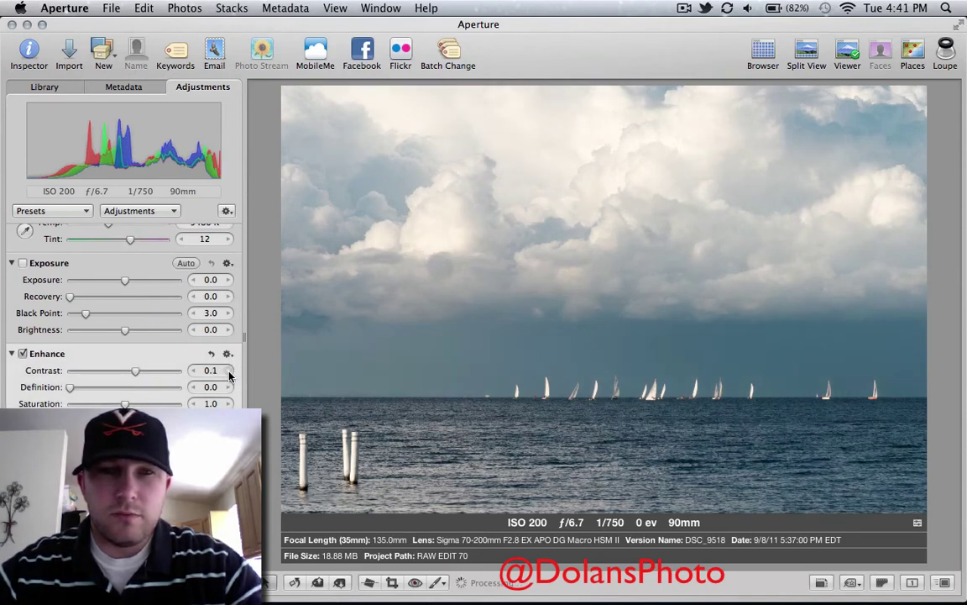
left_click_drag(134, 372, 133, 372)
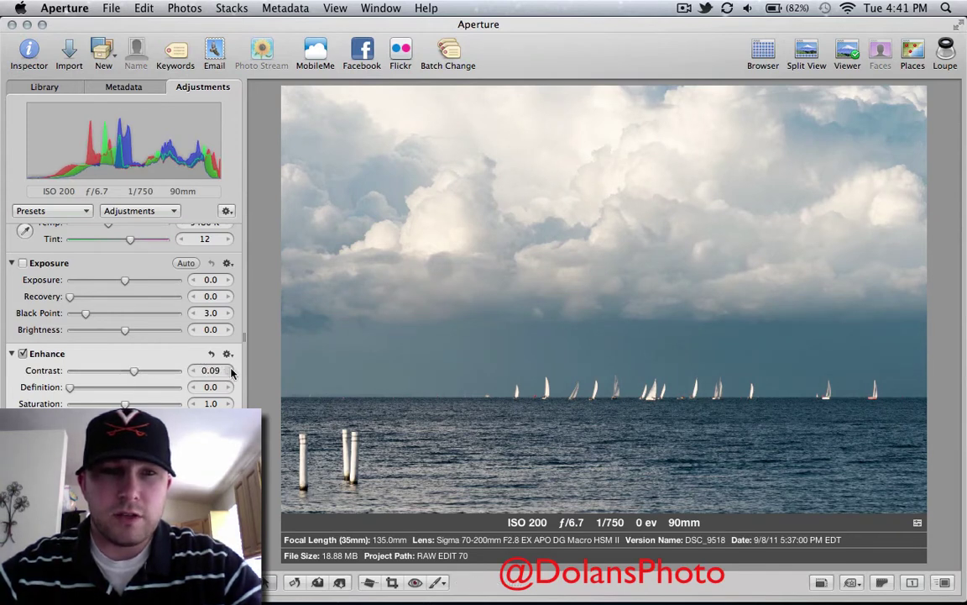
left_click_drag(212, 370, 225, 369)
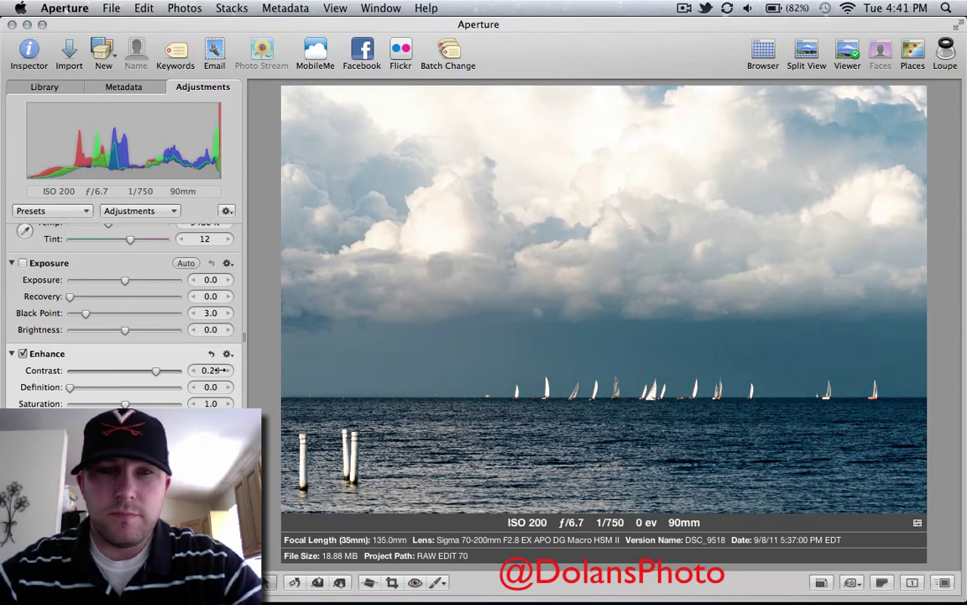
left_click_drag(220, 370, 219, 370)
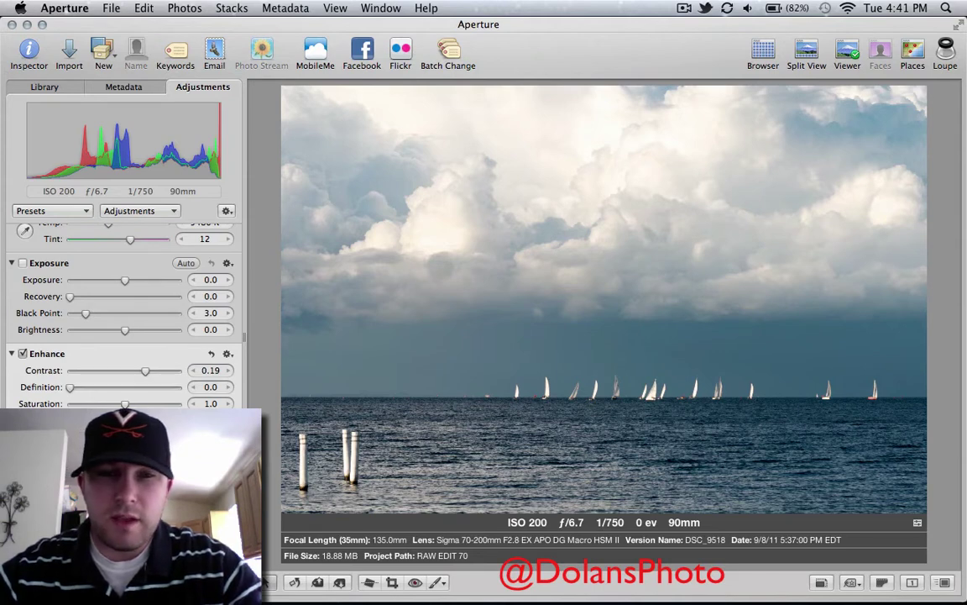
Crop the photo to 4928 by 2771 at X 0, Y 0, keeping its full width and trimming the upper sky
left_click(393, 583)
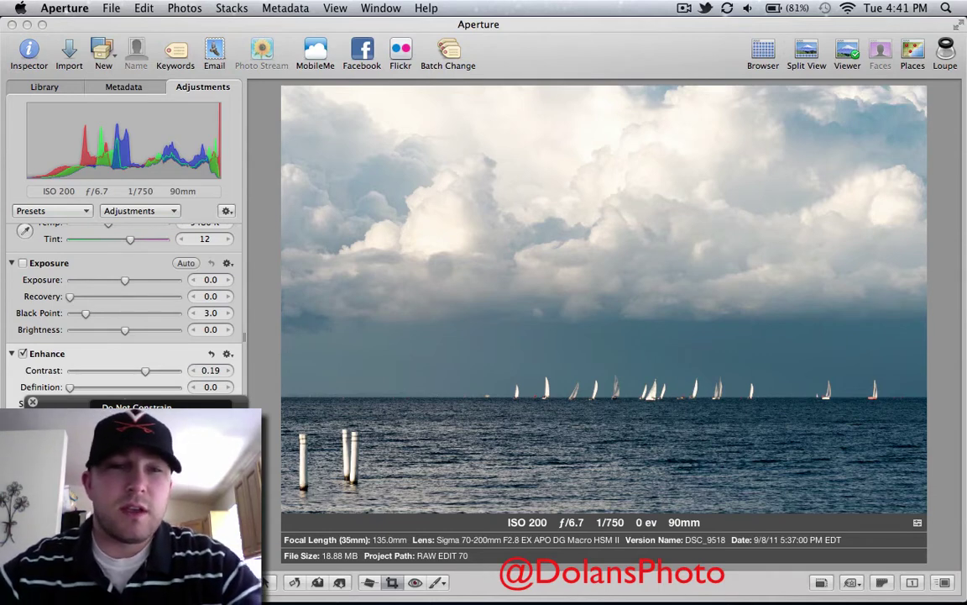
left_click(136, 427)
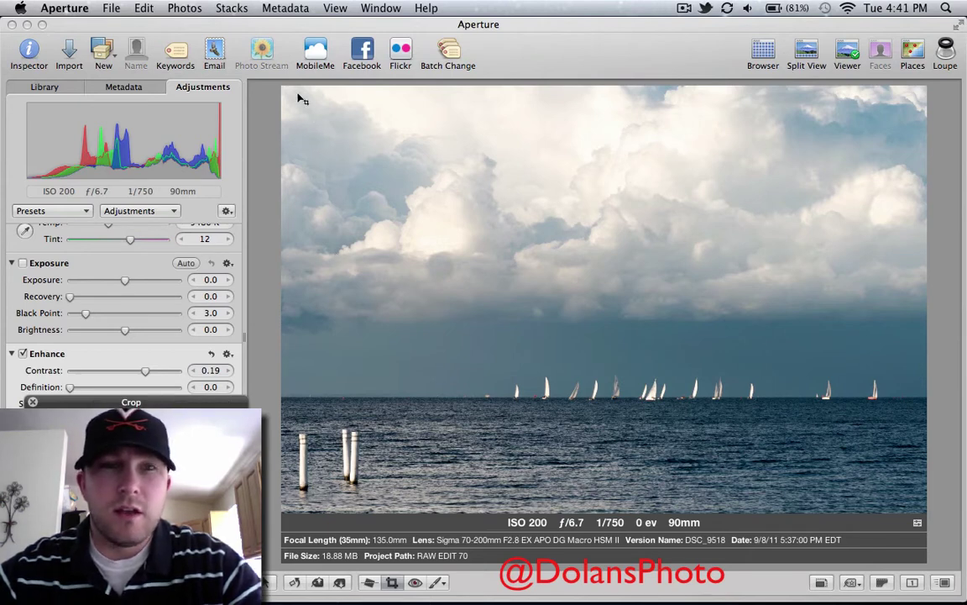
left_click_drag(289, 113, 898, 287)
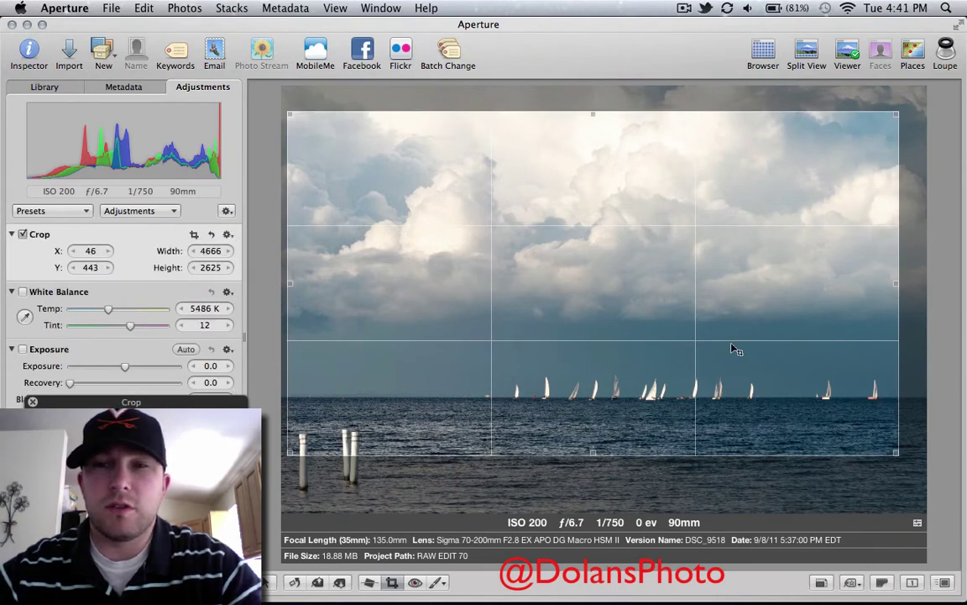
left_click_drag(734, 346, 766, 414)
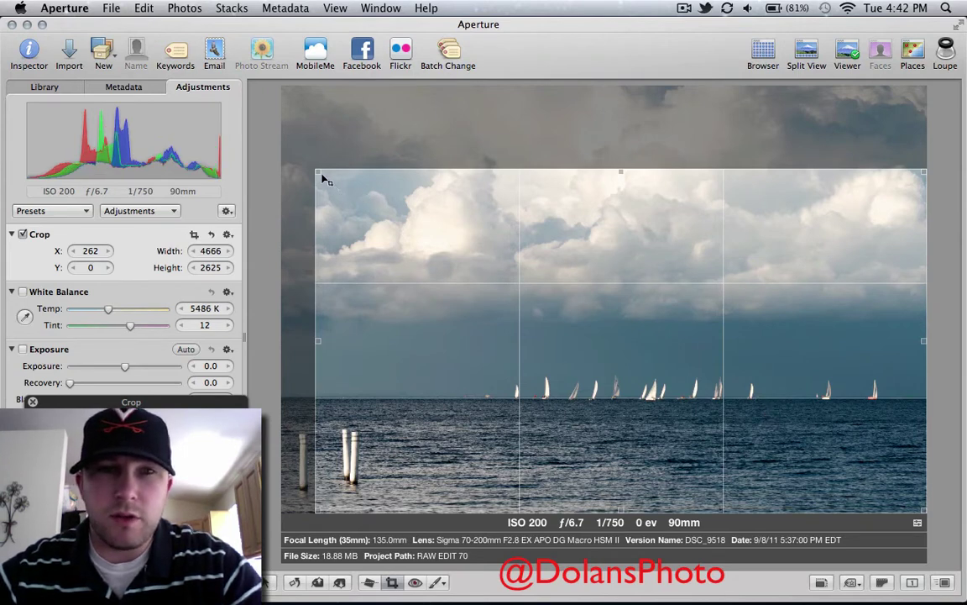
left_click_drag(318, 177, 269, 171)
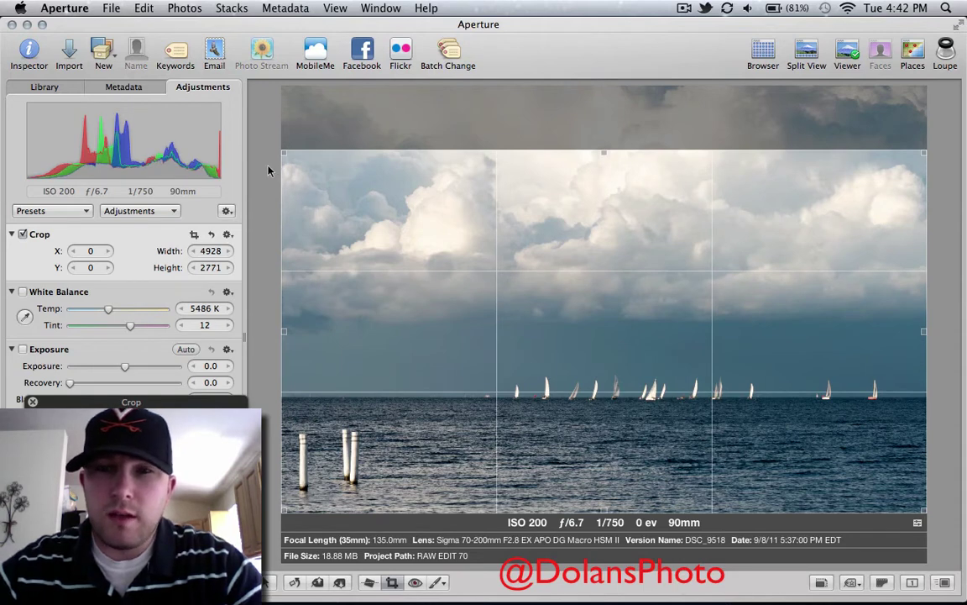
key("Return")
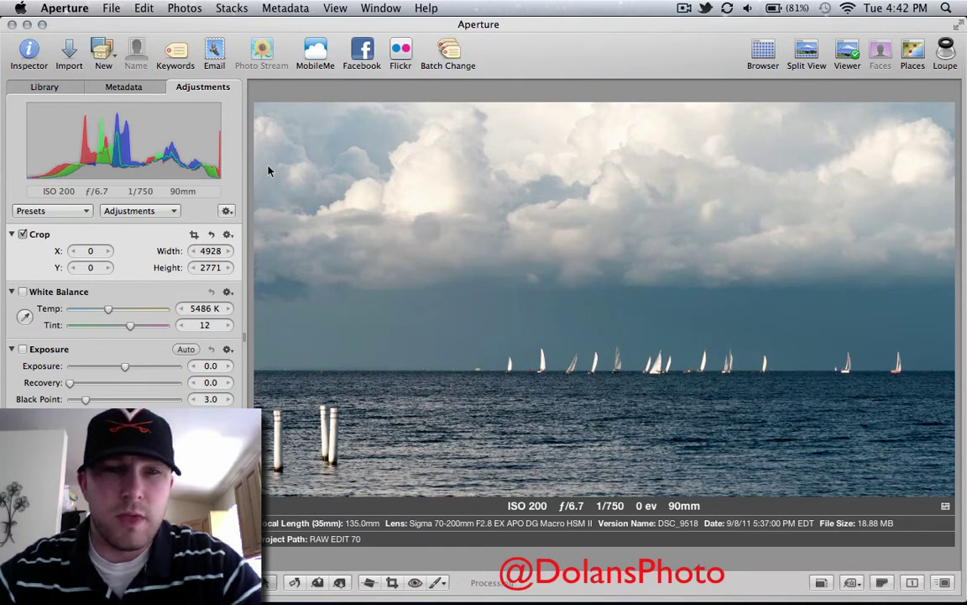
left_click(171, 212)
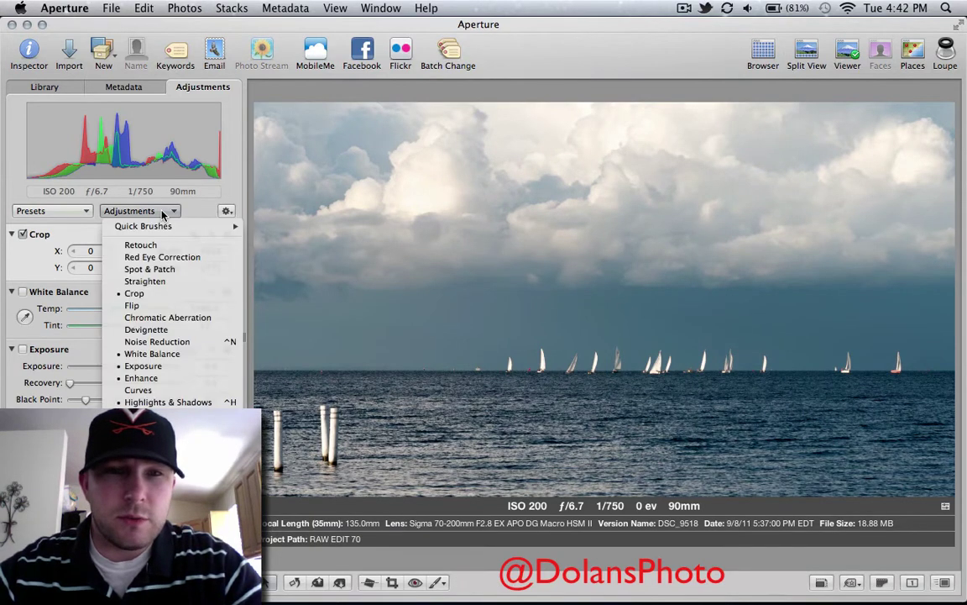
mouse_move(186, 227)
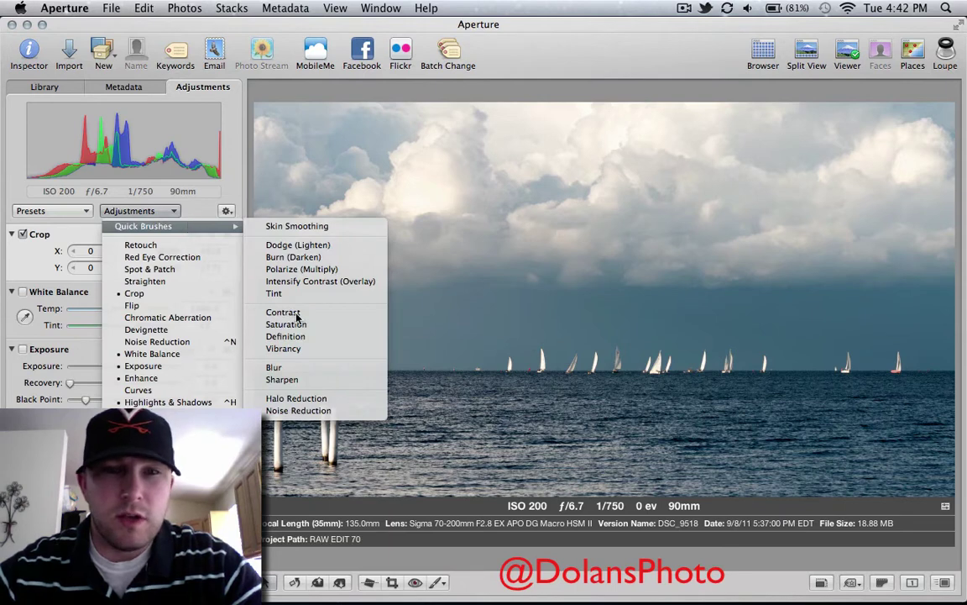
left_click(504, 334)
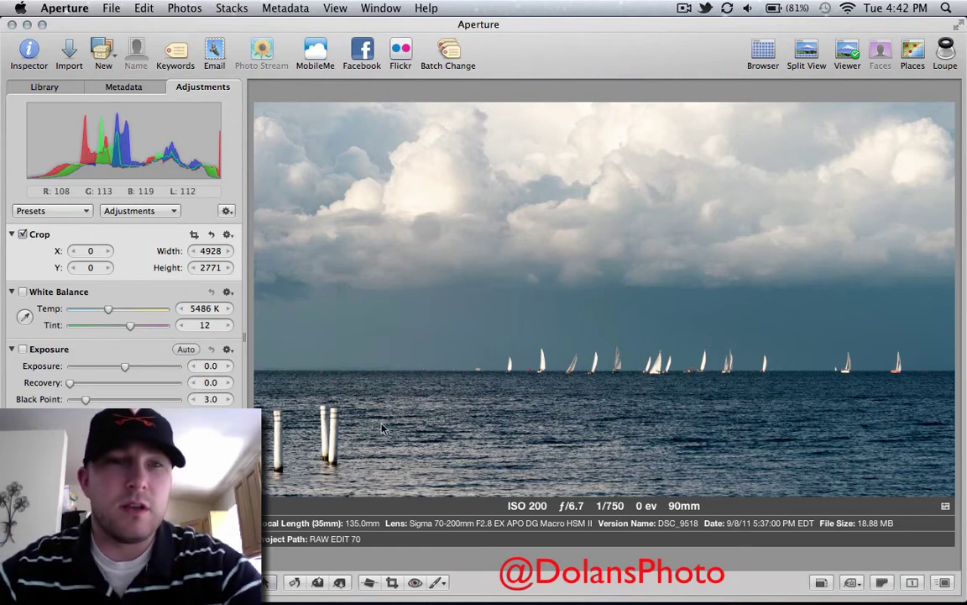
Add a Retouch adjustment in Clone mode with a radius of 178 and a softness of 0.47
left_click(170, 214)
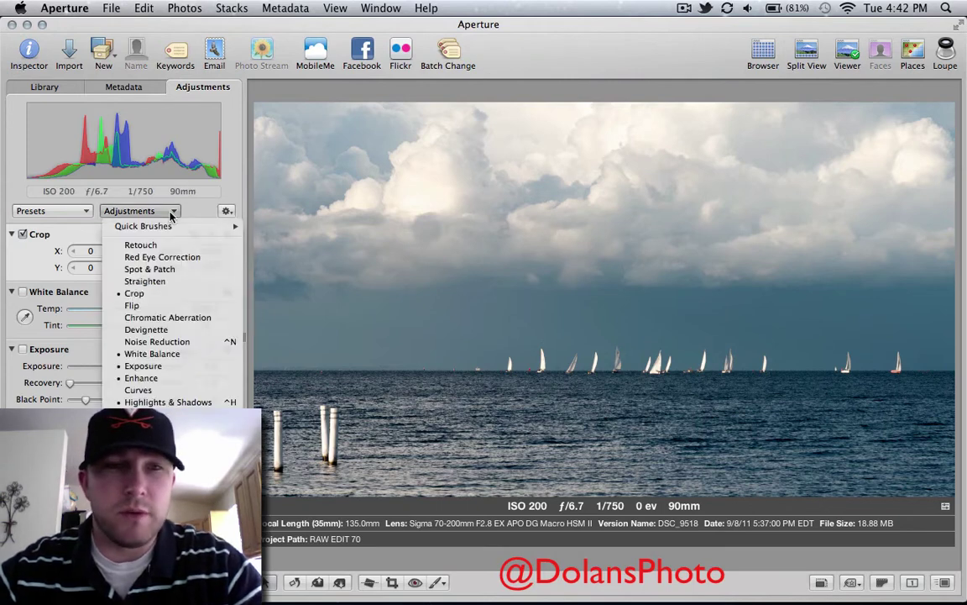
mouse_move(191, 226)
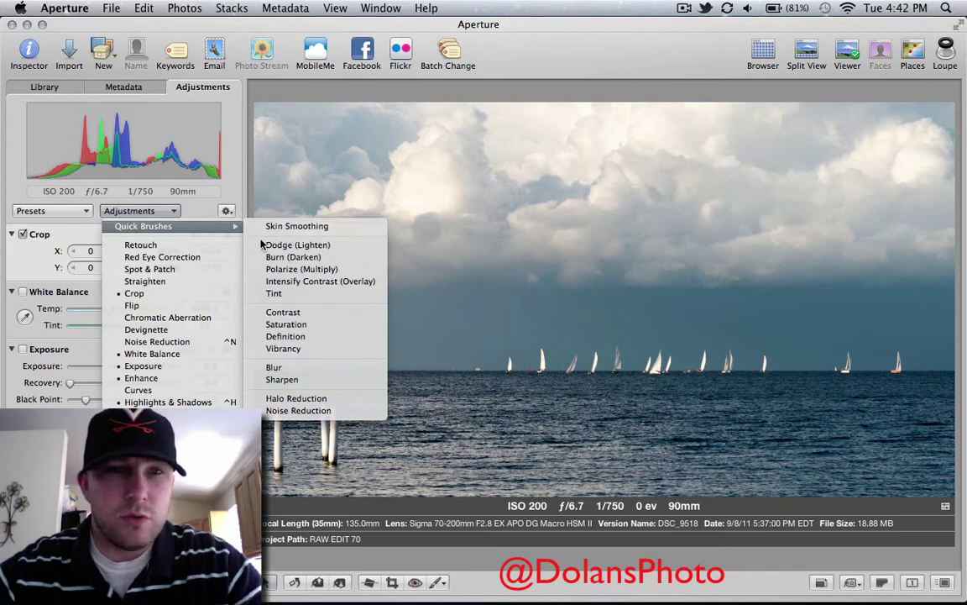
left_click(190, 246)
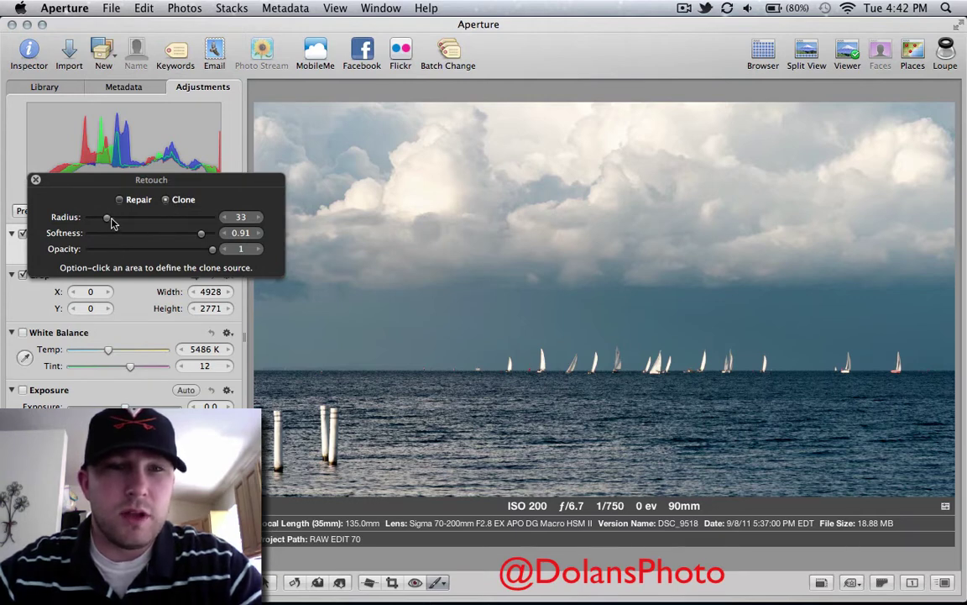
mouse_move(107, 217)
left_mouse_down()
mouse_move(201, 218)
mouse_move(188, 232)
mouse_move(135, 232)
mouse_move(147, 232)
left_mouse_up()
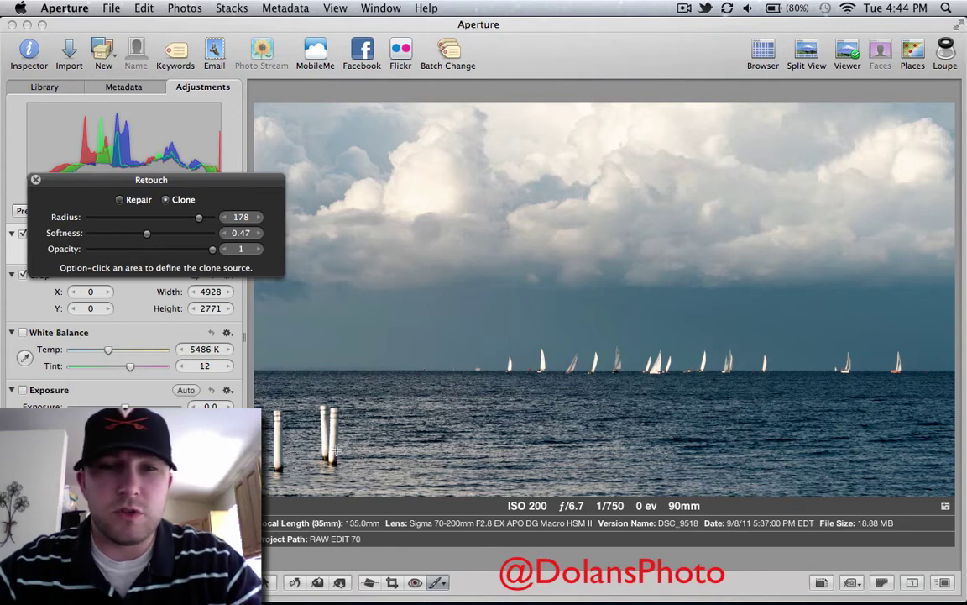
Clone nearby water over the pair of white posts and the stray post fragment beside them
left_click(365, 409, "alt")
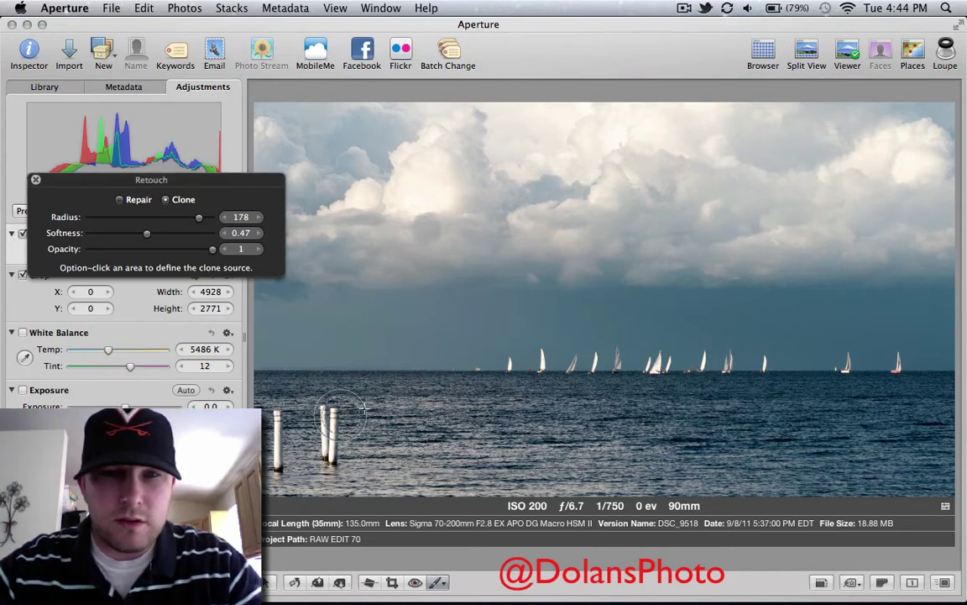
left_click_drag(341, 416, 332, 415)
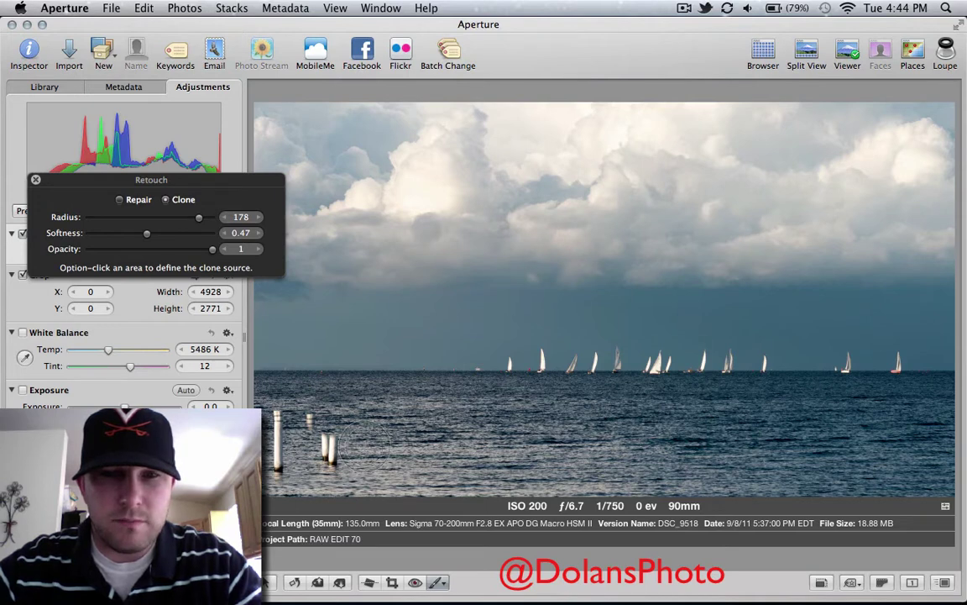
left_click_drag(363, 443, 359, 445)
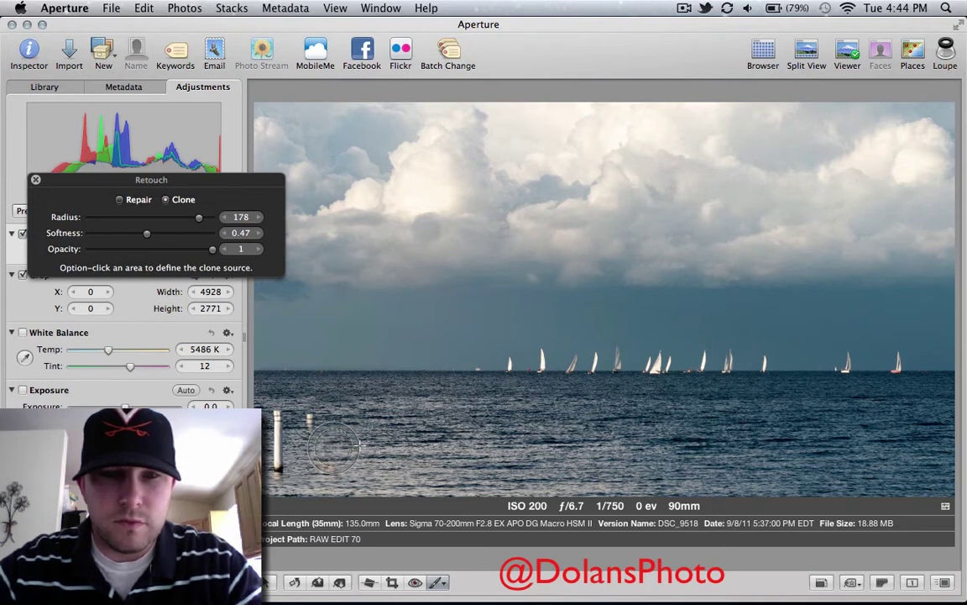
left_click(313, 420)
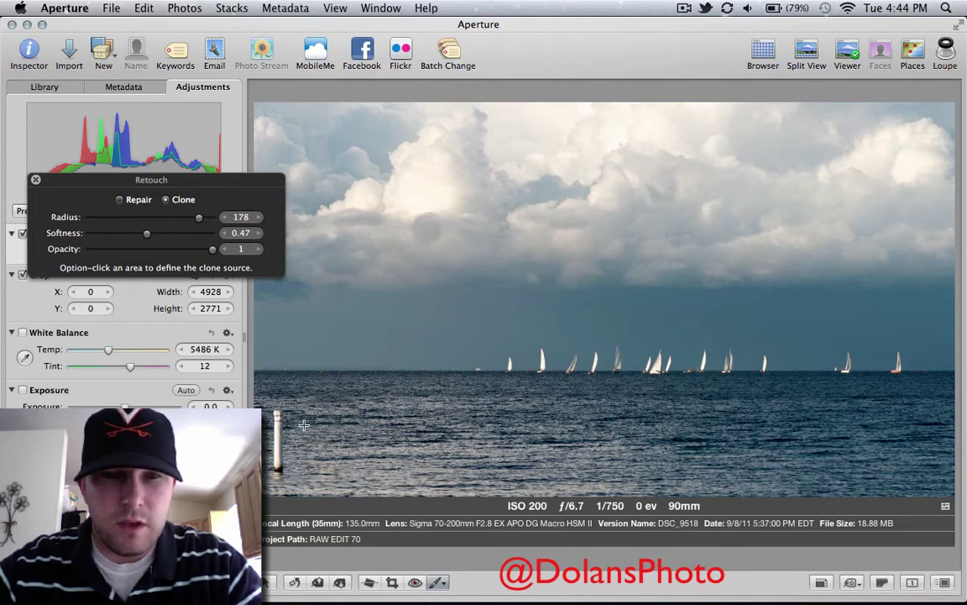
Clone water over the remaining white post and its reflection near the photo's left edge, and finish retouching
left_click(304, 419, "alt")
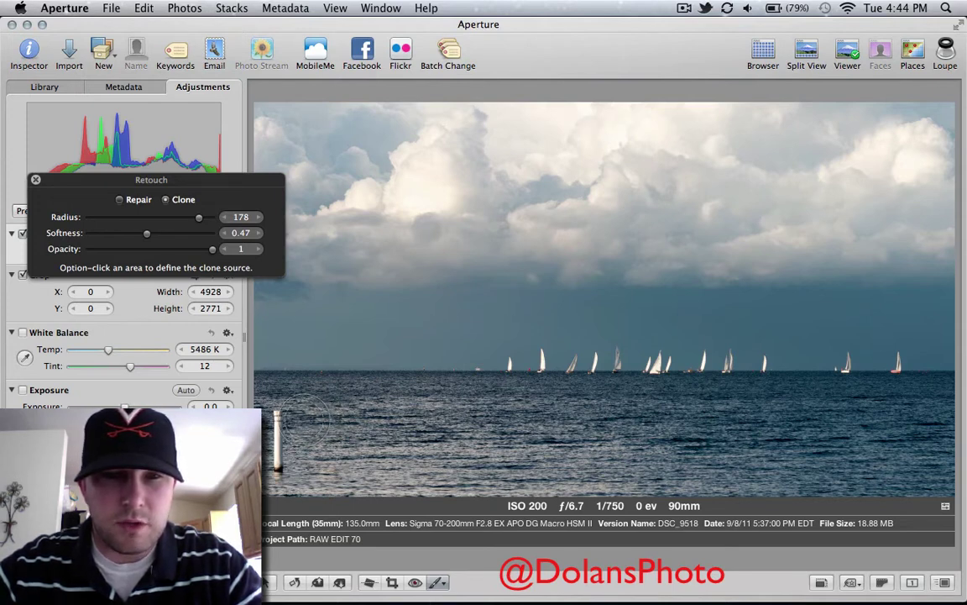
left_click(283, 421)
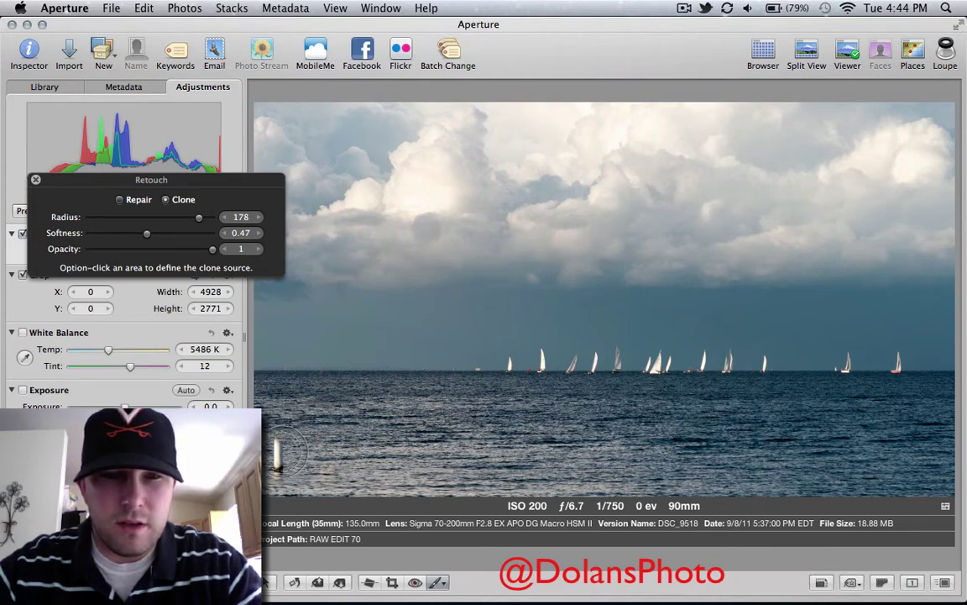
left_click(289, 453)
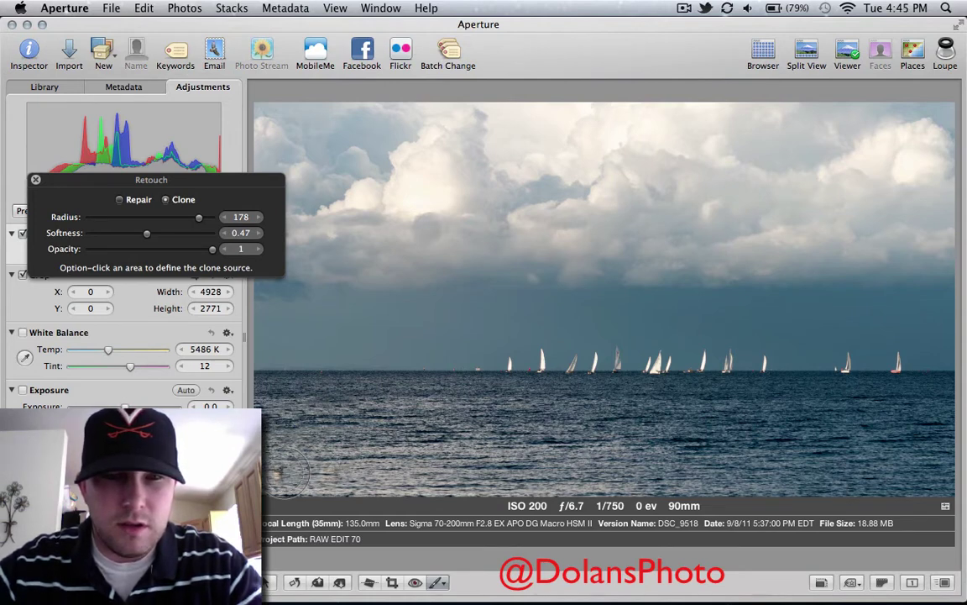
left_click(286, 474)
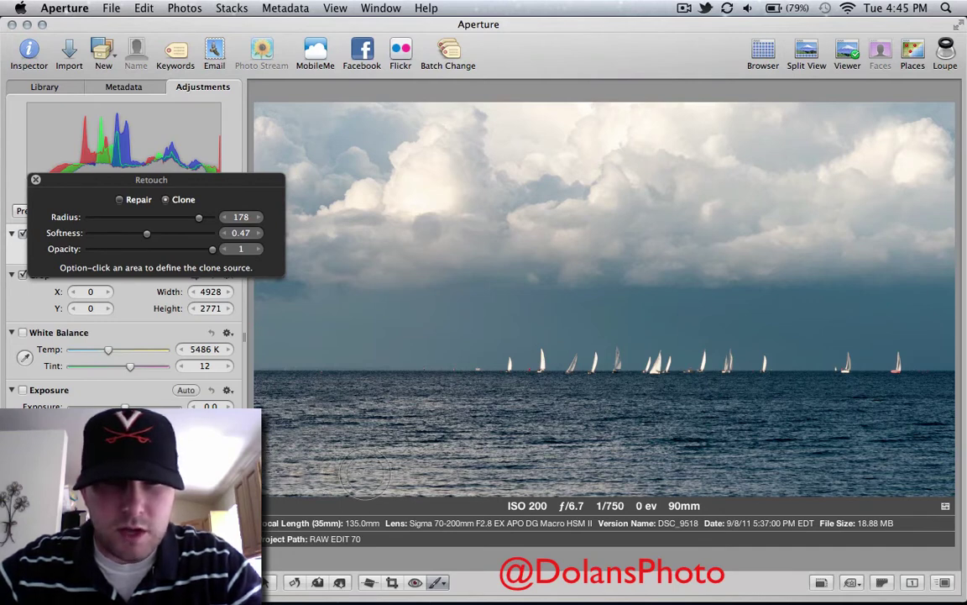
left_click(327, 475, "alt")
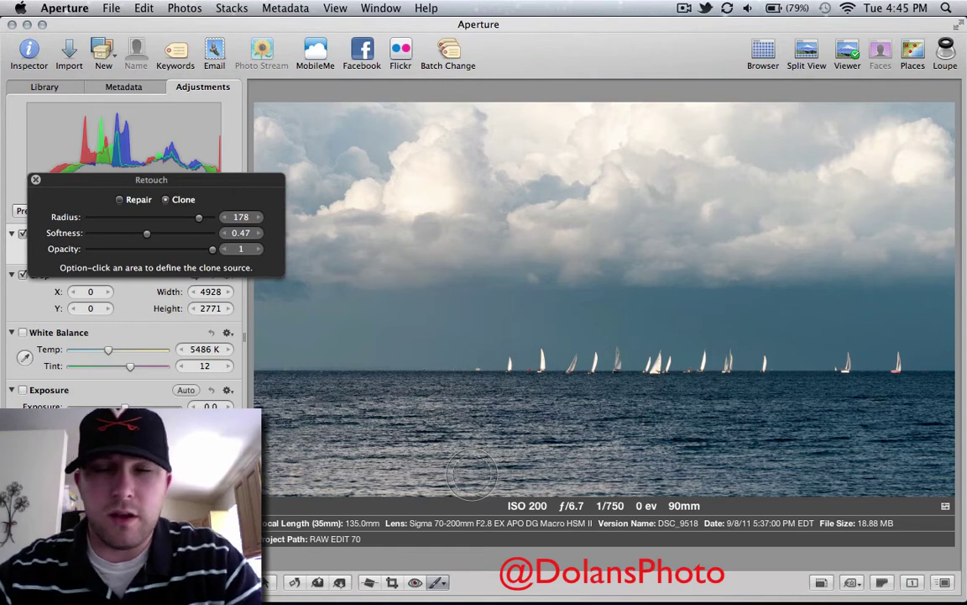
key("Escape")
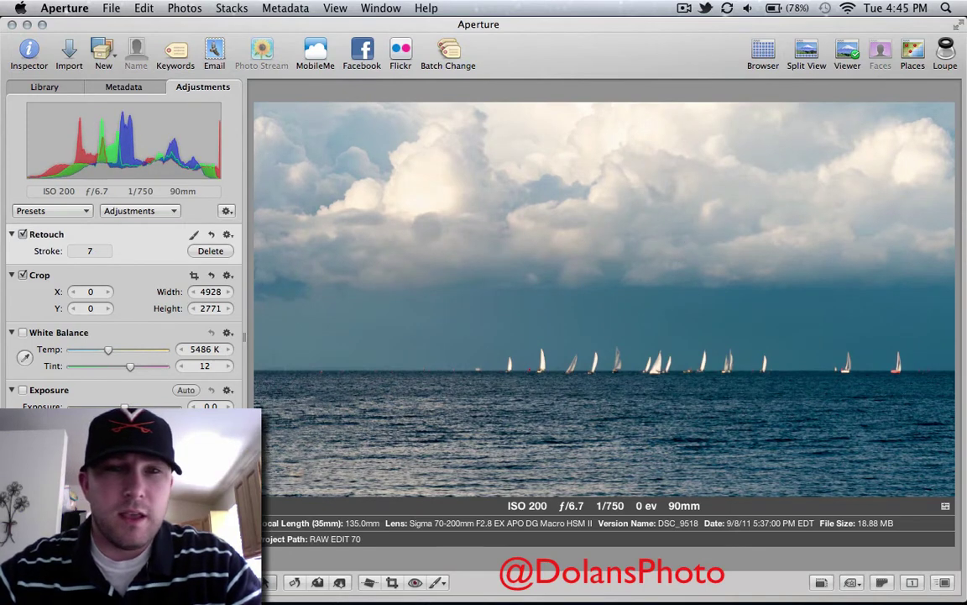
Add a Polarize (Multiply) quick brush adjustment to the photo
left_click(175, 211)
mouse_move(222, 226)
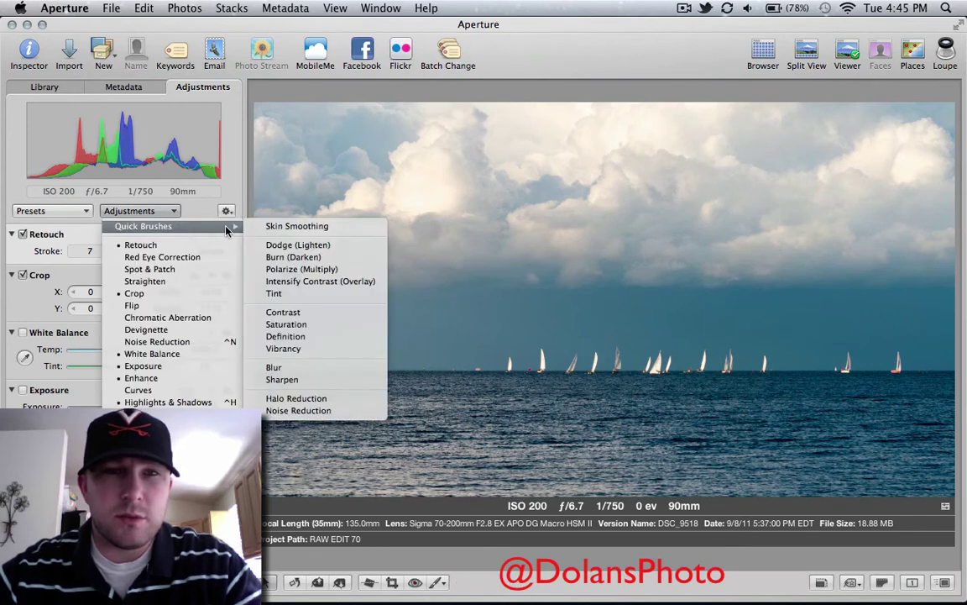
left_click(330, 270)
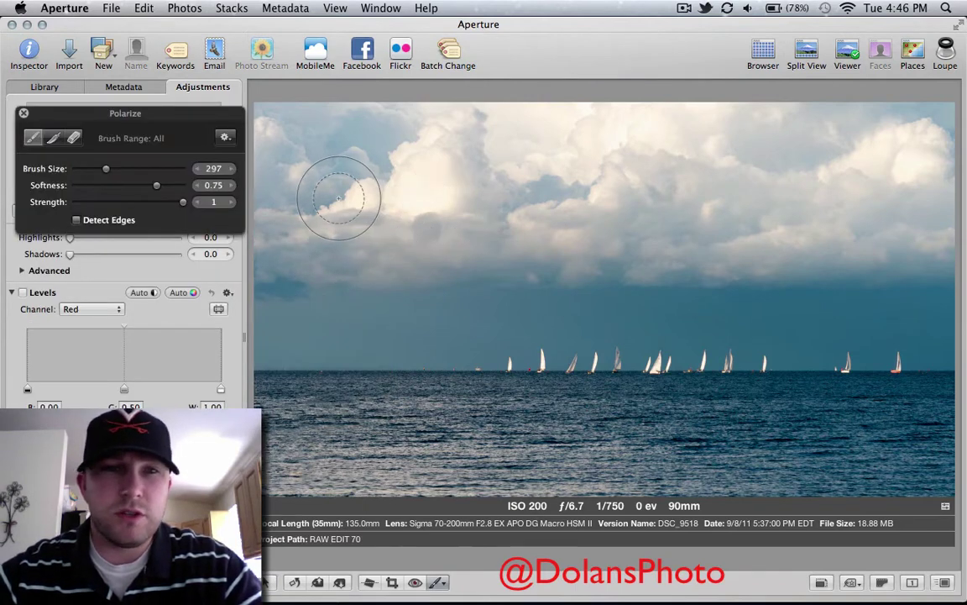
Paint Polarize over the upper-left clouds, and with a brush size of 832 over the rest of the sky and the water
mouse_move(350, 197)
left_mouse_down()
mouse_move(474, 202)
mouse_move(535, 181)
mouse_move(397, 168)
mouse_move(459, 159)
mouse_move(283, 138)
left_mouse_up()
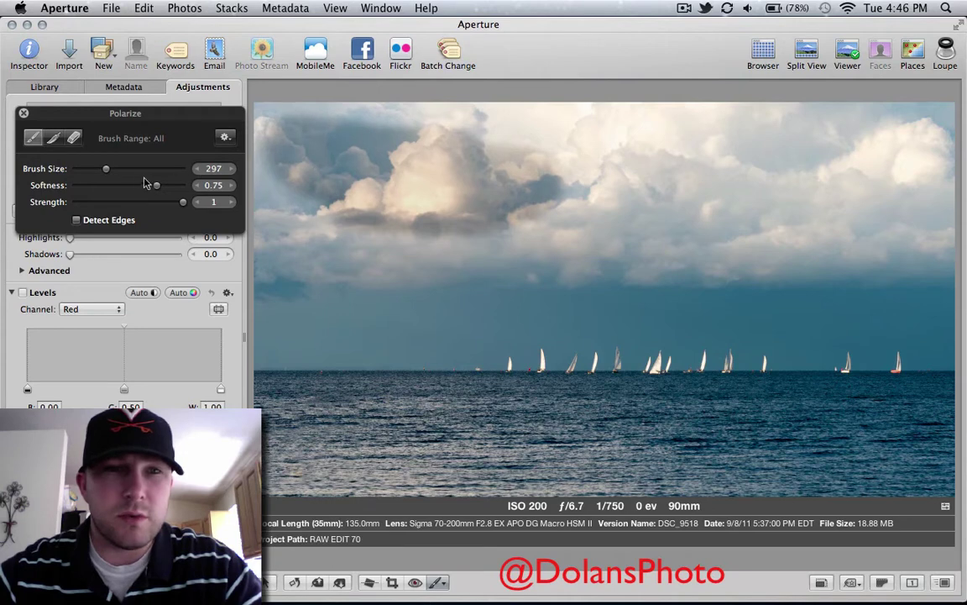
left_click_drag(140, 172, 165, 173)
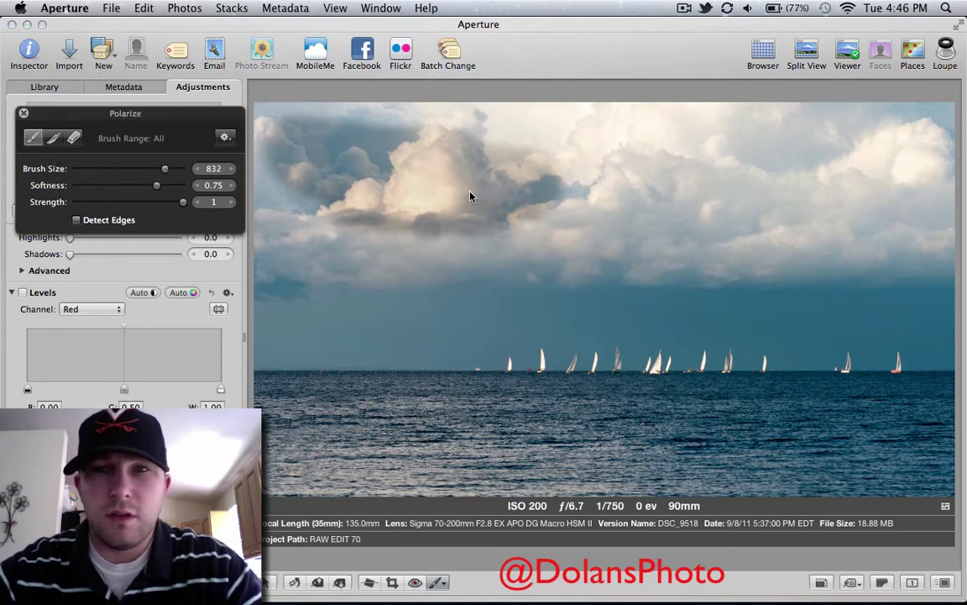
mouse_move(609, 192)
left_mouse_down()
mouse_move(896, 172)
mouse_move(953, 201)
left_mouse_up()
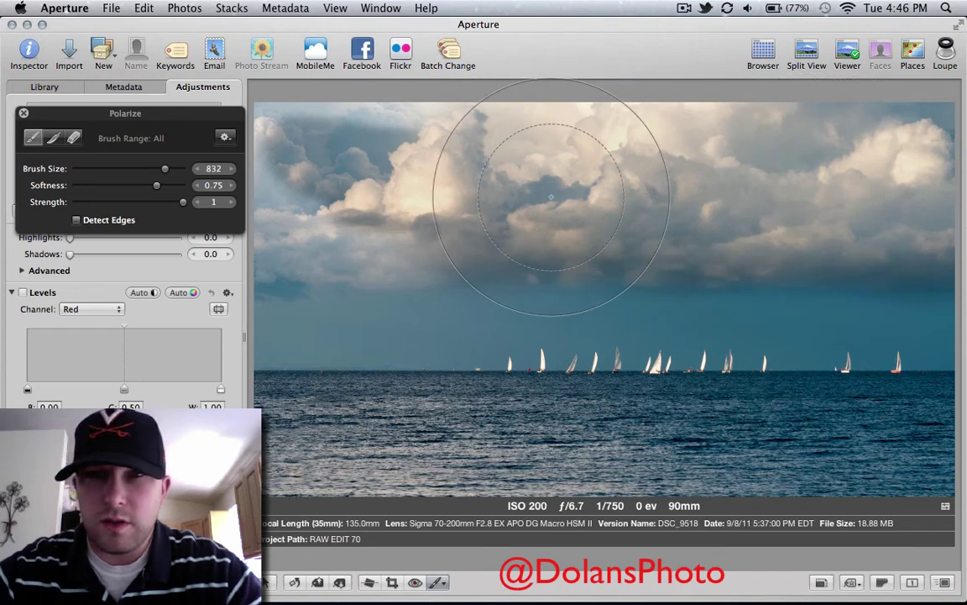
mouse_move(424, 223)
left_mouse_down()
mouse_move(357, 200)
mouse_move(382, 220)
mouse_move(359, 214)
mouse_move(385, 213)
mouse_move(328, 204)
mouse_move(298, 181)
mouse_move(303, 129)
mouse_move(421, 118)
mouse_move(443, 134)
mouse_move(663, 143)
mouse_move(863, 173)
mouse_move(903, 198)
mouse_move(886, 241)
mouse_move(764, 235)
mouse_move(634, 210)
mouse_move(647, 216)
mouse_move(550, 227)
mouse_move(472, 257)
mouse_move(425, 224)
mouse_move(406, 262)
mouse_move(396, 244)
mouse_move(282, 289)
mouse_move(377, 292)
mouse_move(442, 280)
mouse_move(611, 295)
mouse_move(628, 305)
mouse_move(648, 265)
mouse_move(676, 291)
mouse_move(790, 320)
mouse_move(867, 327)
mouse_move(917, 313)
mouse_move(874, 356)
mouse_move(918, 335)
mouse_move(941, 394)
mouse_move(907, 410)
mouse_move(654, 443)
mouse_move(403, 429)
mouse_move(426, 438)
mouse_move(556, 411)
mouse_move(572, 421)
mouse_move(352, 438)
mouse_move(311, 415)
mouse_move(306, 443)
left_mouse_up()
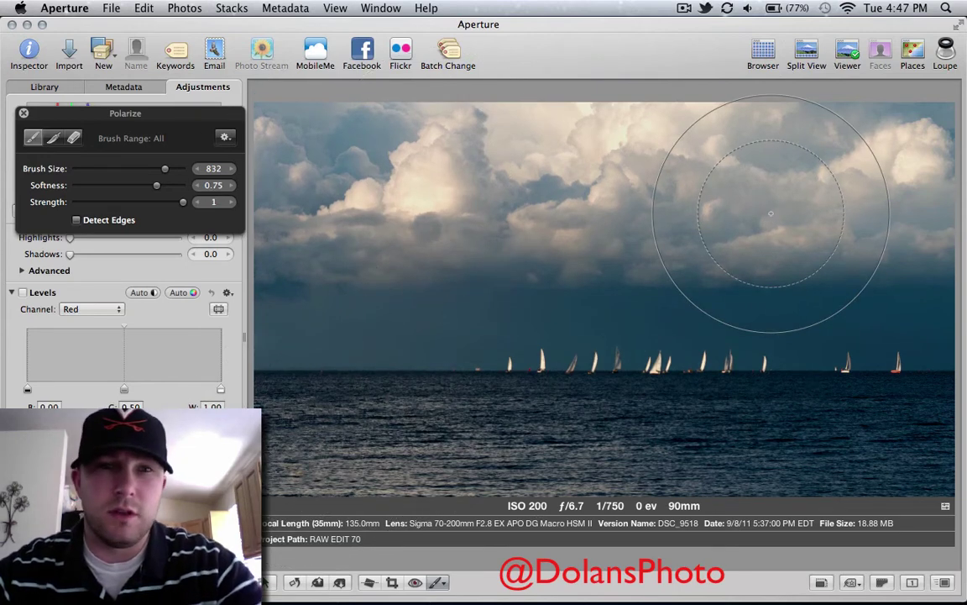
Erase the Polarize effect from the water and around the sailboats, and lower the eraser strength to 0.48
left_click(74, 138)
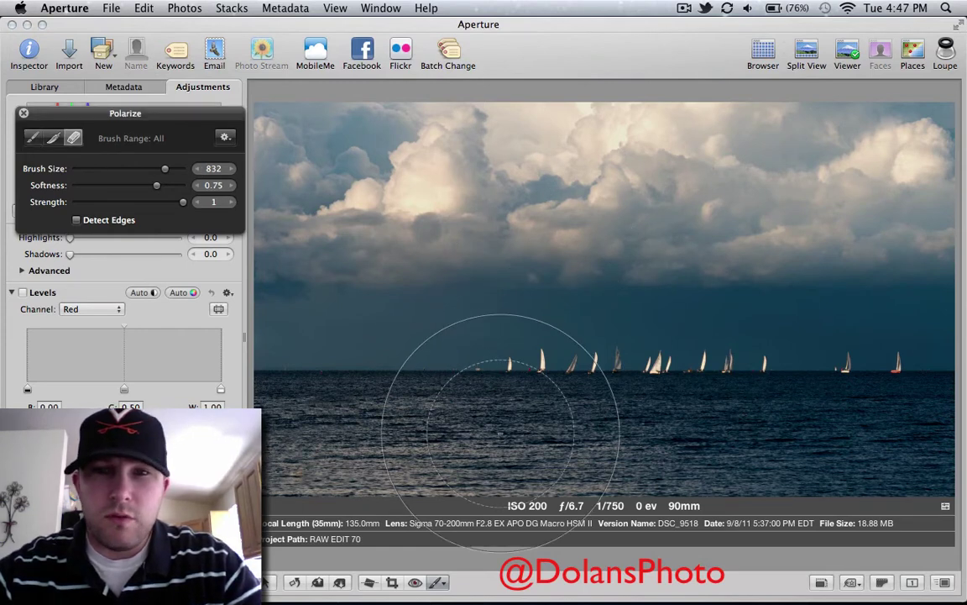
mouse_move(472, 454)
left_mouse_down()
mouse_move(410, 443)
mouse_move(282, 460)
mouse_move(665, 443)
mouse_move(757, 474)
mouse_move(902, 411)
mouse_move(909, 447)
mouse_move(874, 420)
mouse_move(861, 434)
mouse_move(712, 410)
mouse_move(691, 428)
mouse_move(536, 411)
mouse_move(484, 421)
mouse_move(488, 432)
mouse_move(506, 428)
left_mouse_up()
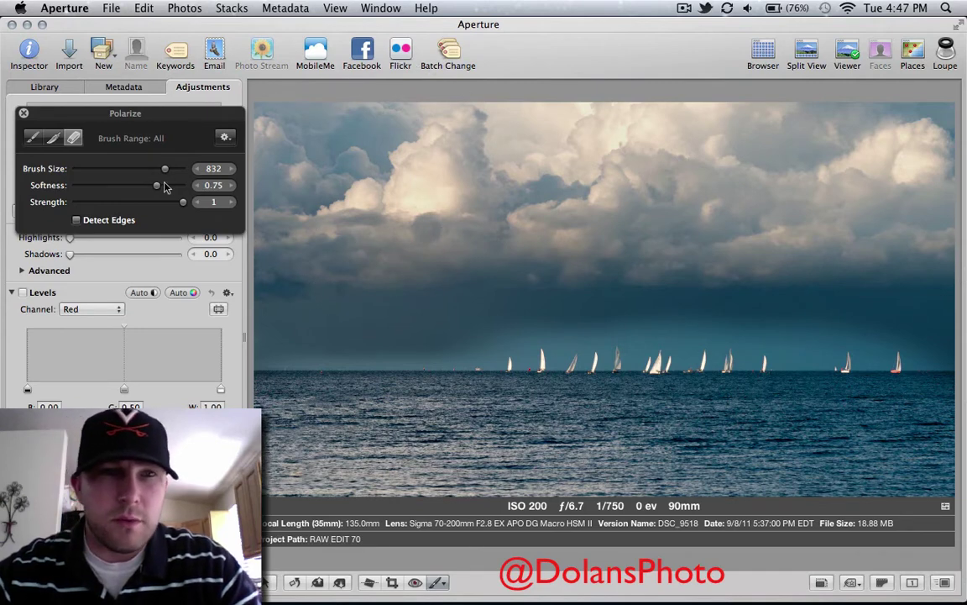
left_click(139, 208)
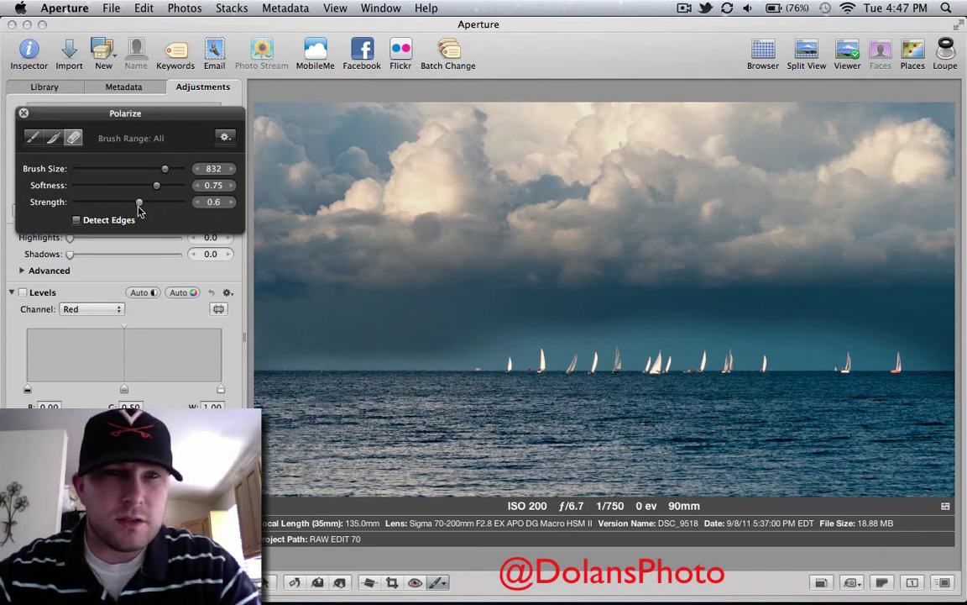
left_click_drag(132, 210, 122, 210)
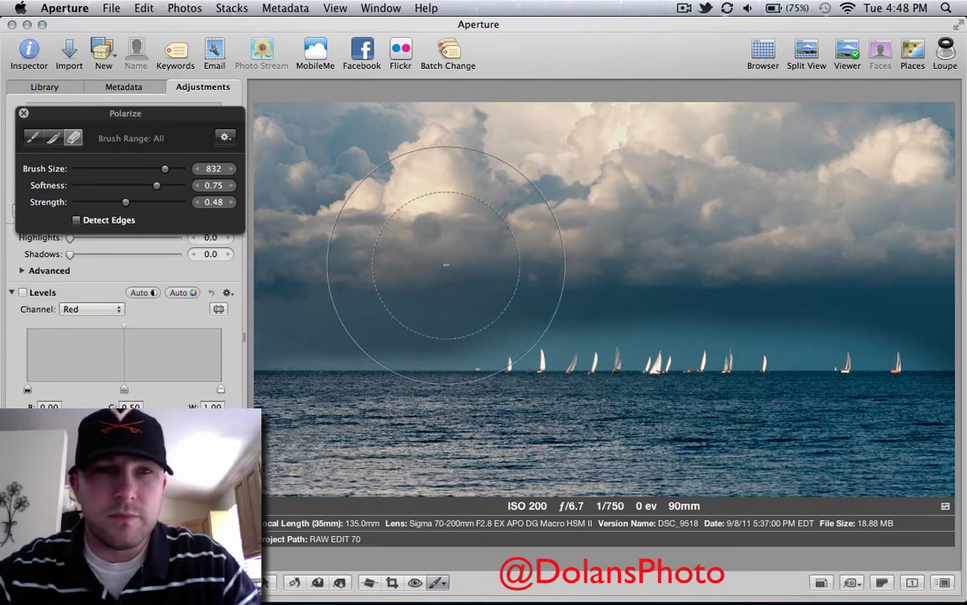
Repaint Polarize on the pale sky just above the sailboats with a brush size of 244, raising the strength to 0.92
left_click(32, 138)
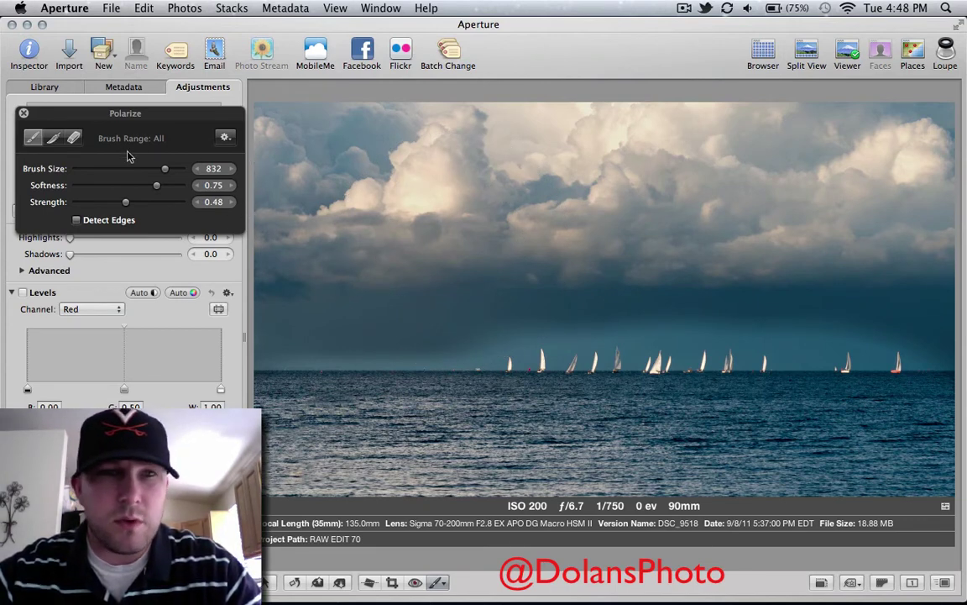
left_click_drag(121, 171, 101, 170)
left_click_drag(147, 205, 166, 205)
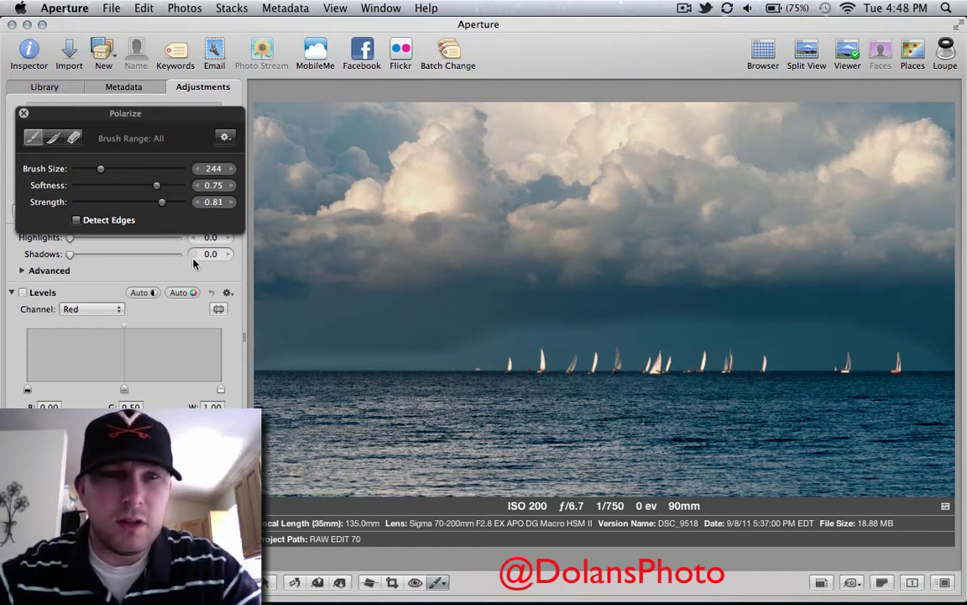
left_click_drag(168, 206, 175, 207)
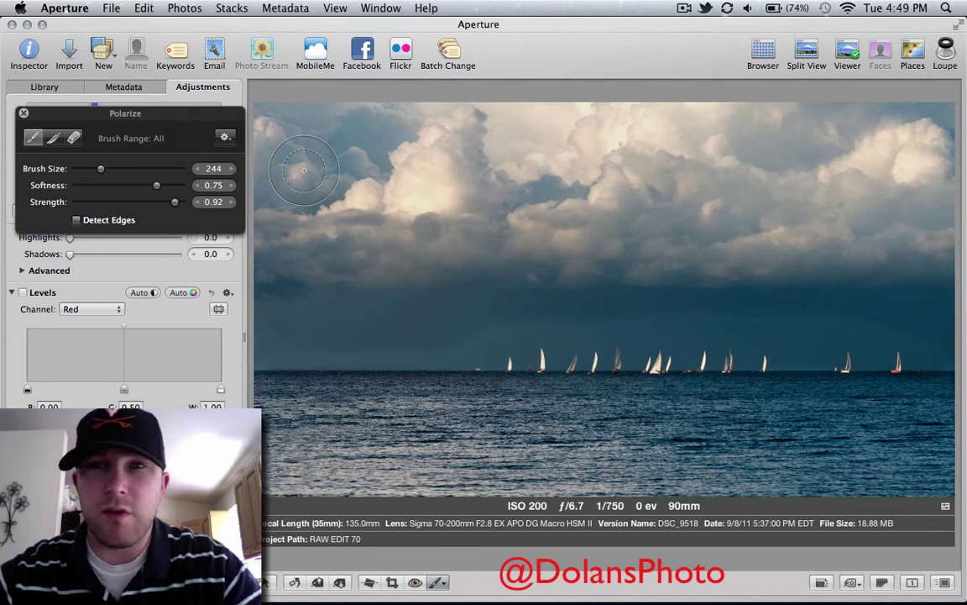
Clear the Polarize effect from the entire photo, and undo a trial stroke along the left part of the cloud base
left_click(226, 138)
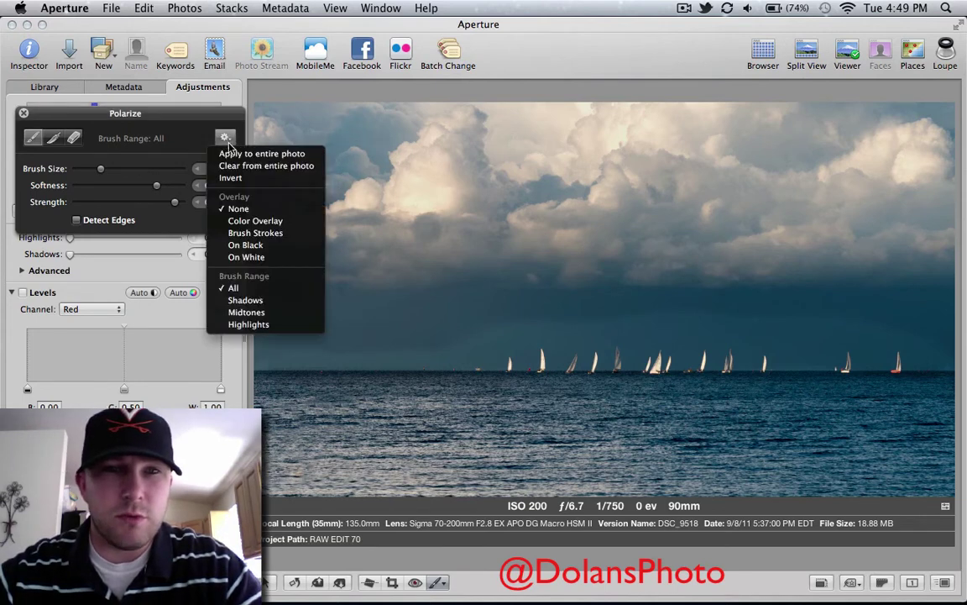
left_click(272, 166)
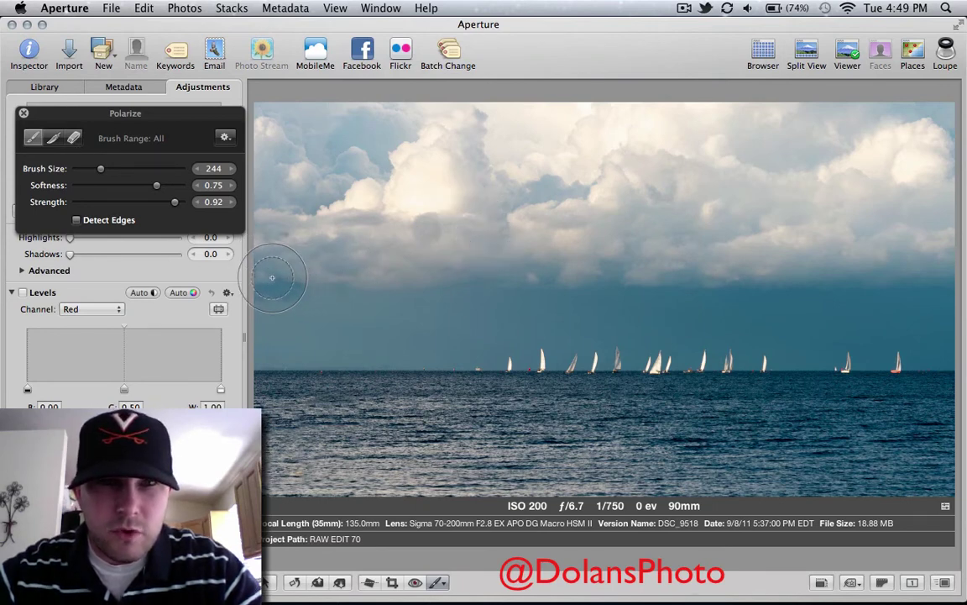
left_click_drag(272, 277, 428, 259)
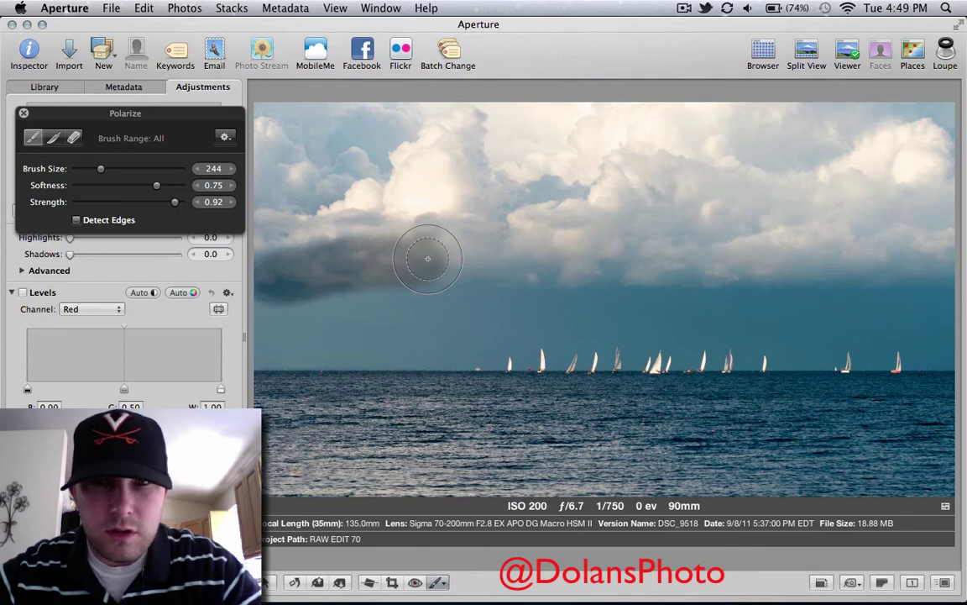
key("super+z")
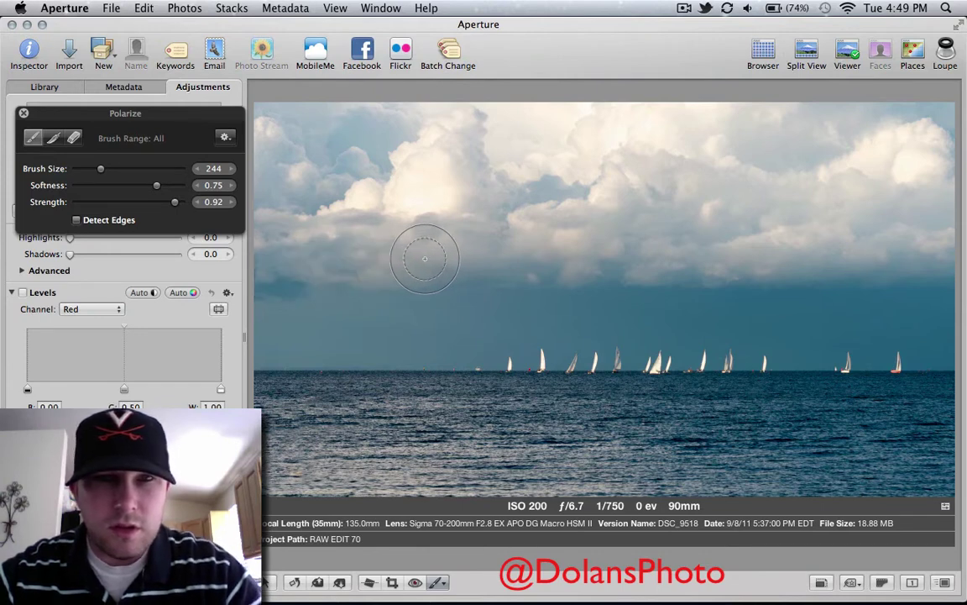
Darken the lower cloud band and the clouds at the photo's left edge with Polarize at softness 0.96 and strength 0.6
left_click(142, 204)
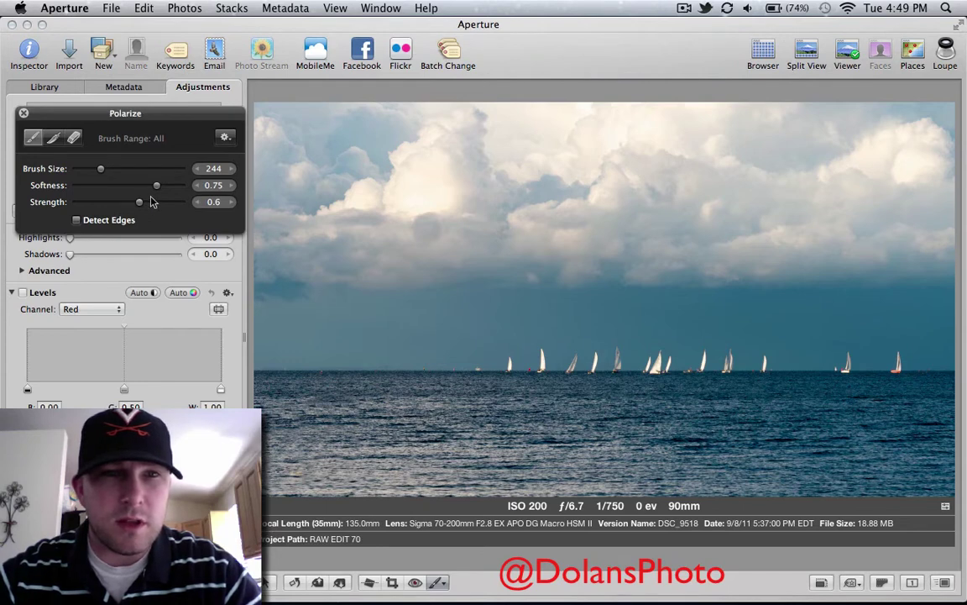
left_click_drag(160, 190, 182, 188)
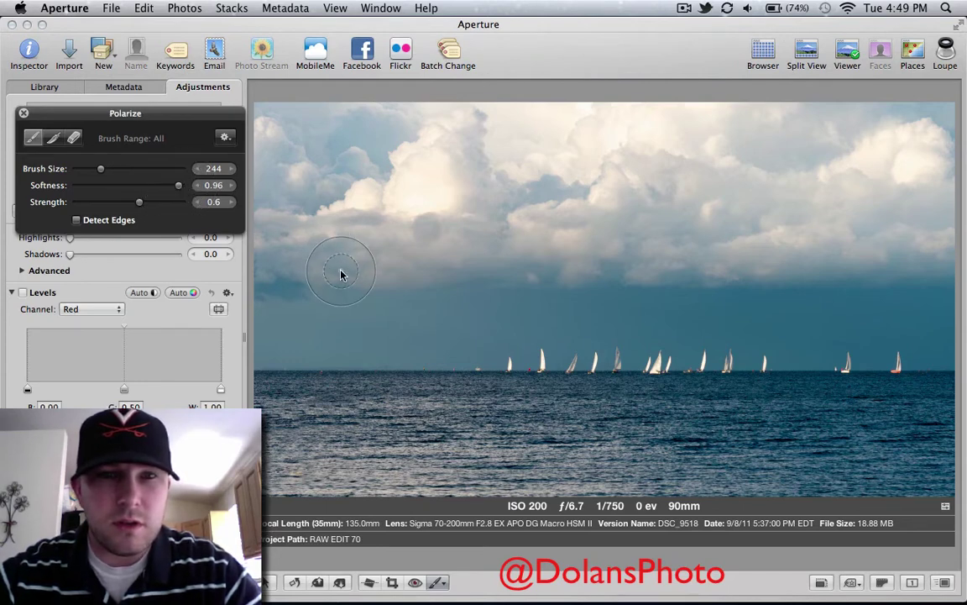
mouse_move(264, 271)
left_mouse_down()
mouse_move(429, 238)
mouse_move(609, 221)
mouse_move(426, 212)
mouse_move(294, 222)
mouse_move(356, 234)
mouse_move(552, 229)
mouse_move(354, 269)
mouse_move(480, 270)
mouse_move(587, 250)
mouse_move(667, 249)
mouse_move(608, 244)
mouse_move(535, 254)
mouse_move(949, 271)
mouse_move(955, 238)
mouse_move(953, 211)
mouse_move(725, 178)
mouse_move(543, 173)
mouse_move(411, 185)
mouse_move(318, 213)
mouse_move(430, 206)
mouse_move(275, 241)
mouse_move(267, 227)
mouse_move(346, 164)
mouse_move(602, 183)
mouse_move(685, 168)
mouse_move(447, 125)
mouse_move(302, 140)
mouse_move(319, 146)
mouse_move(430, 120)
mouse_move(262, 130)
left_mouse_up()
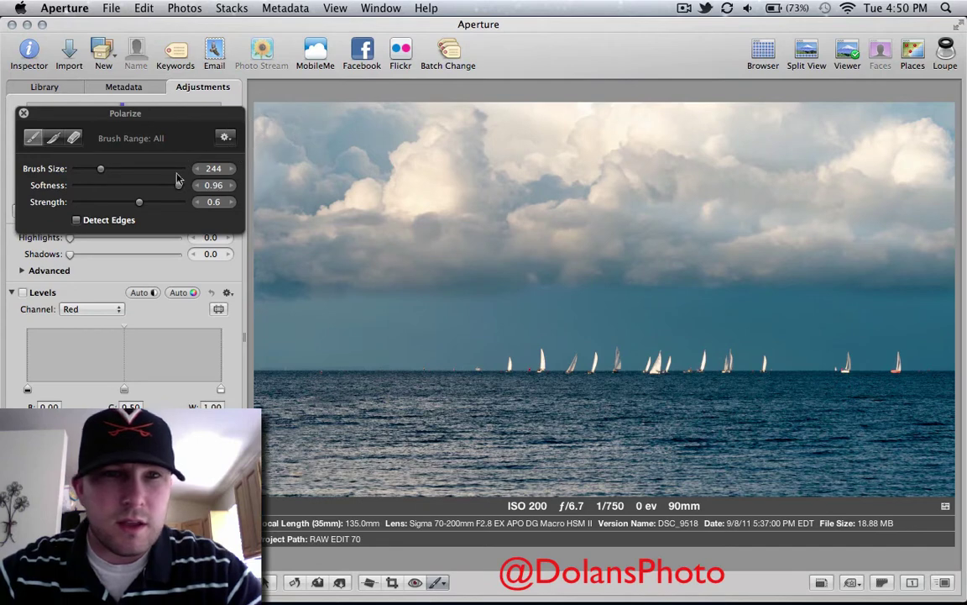
Paint Polarize over the upper clouds with a brush size of 434 and a strength of 0.8, and finish brushing
left_click_drag(151, 205, 159, 206)
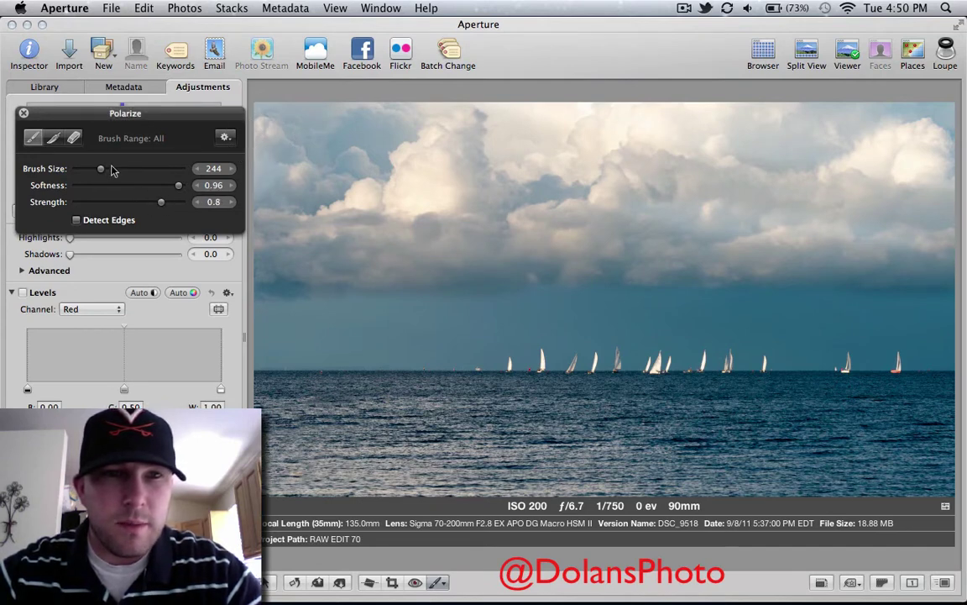
left_click_drag(113, 171, 134, 169)
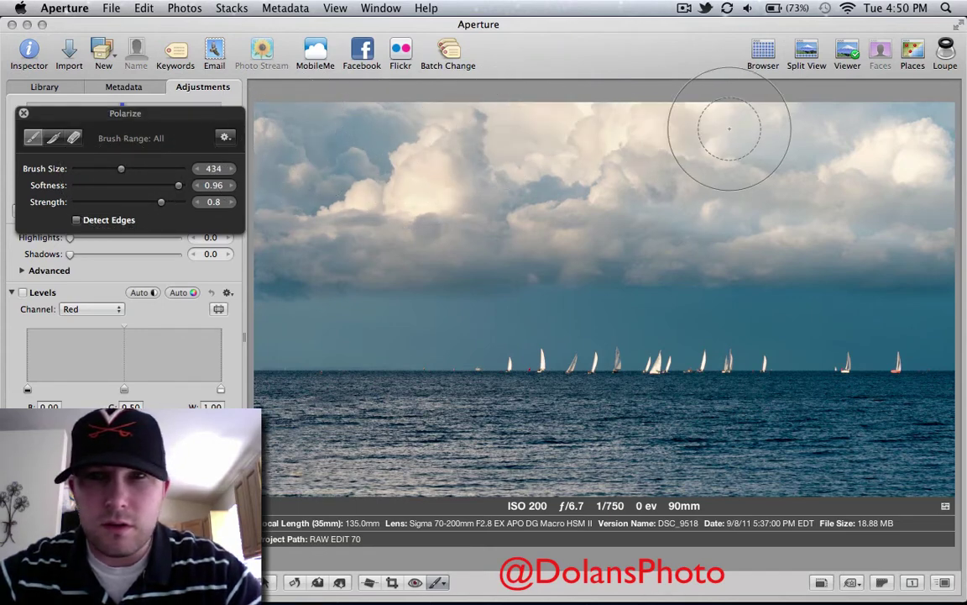
mouse_move(729, 128)
left_mouse_down()
mouse_move(546, 169)
mouse_move(772, 172)
mouse_move(688, 205)
mouse_move(640, 203)
mouse_move(901, 209)
mouse_move(913, 214)
mouse_move(828, 220)
mouse_move(907, 220)
mouse_move(894, 220)
mouse_move(948, 160)
mouse_move(935, 131)
mouse_move(885, 125)
mouse_move(745, 138)
mouse_move(843, 170)
left_mouse_up()
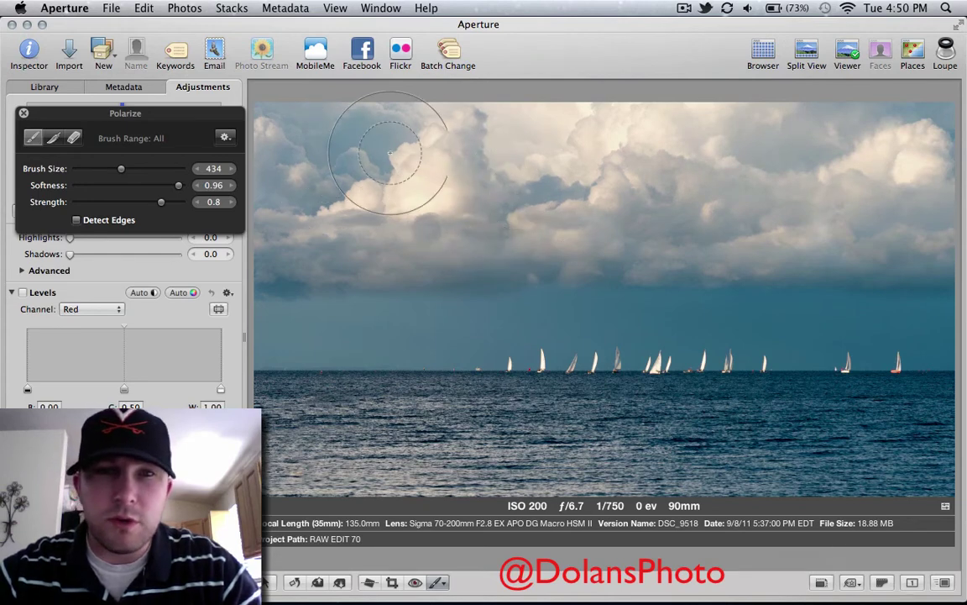
mouse_move(307, 143)
left_mouse_down()
mouse_move(260, 126)
mouse_move(285, 219)
mouse_move(411, 193)
mouse_move(695, 188)
mouse_move(556, 191)
mouse_move(491, 225)
left_mouse_up()
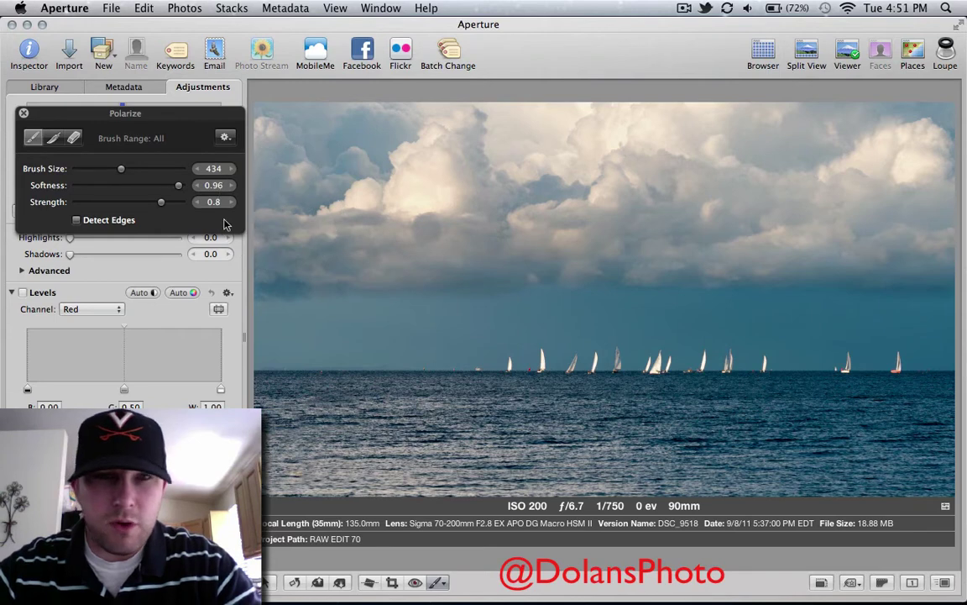
key("Escape")
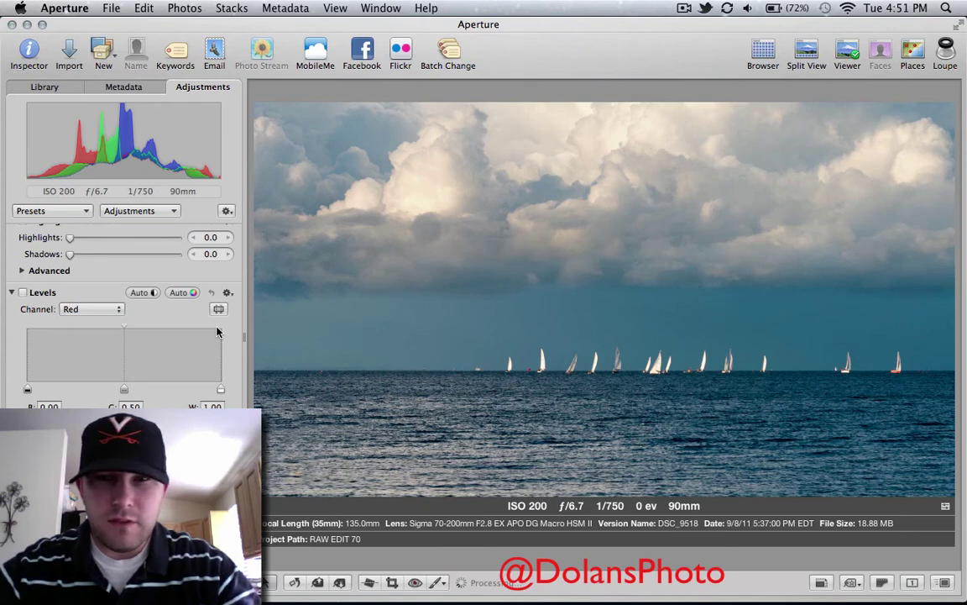
Add a Dodge (Lighten) quick brush with a size of 522, brush it over the water, and finish brushing
left_click(174, 215)
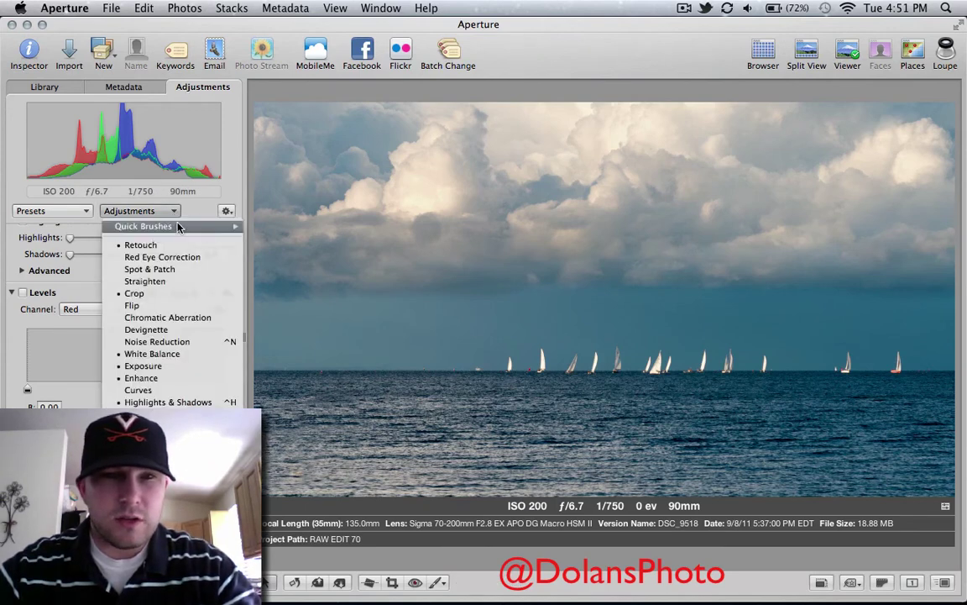
mouse_move(214, 226)
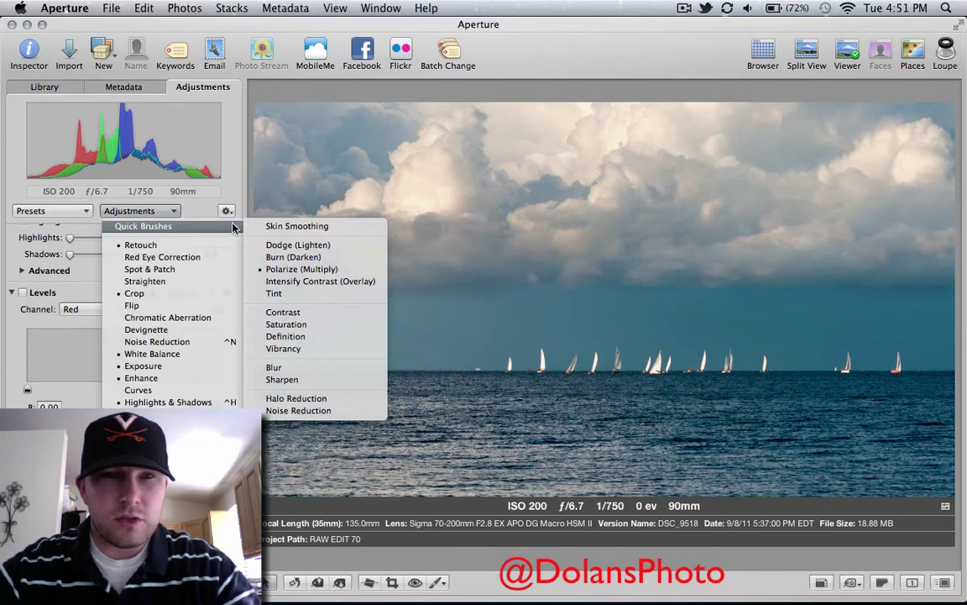
left_click(319, 246)
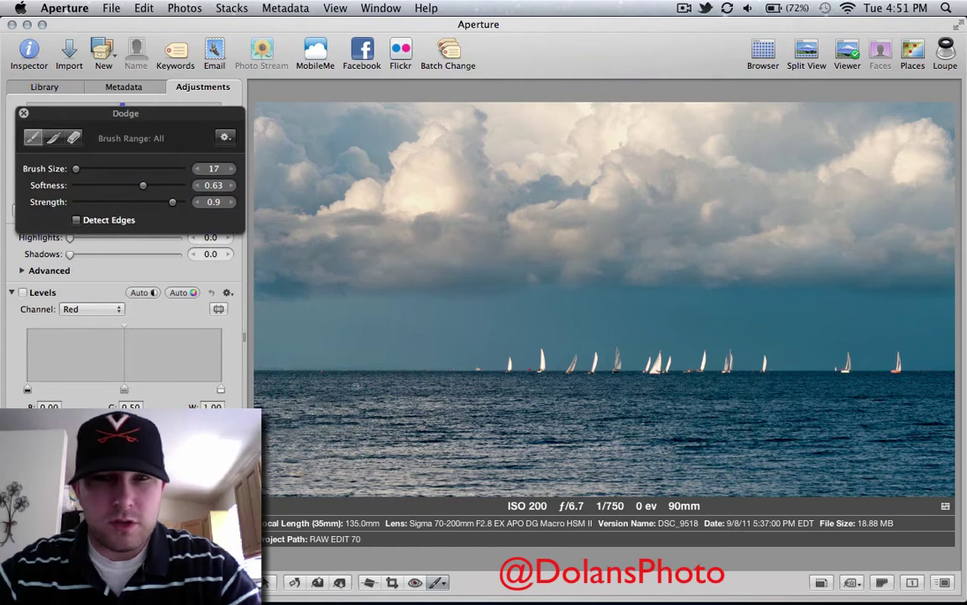
left_click_drag(114, 169, 130, 169)
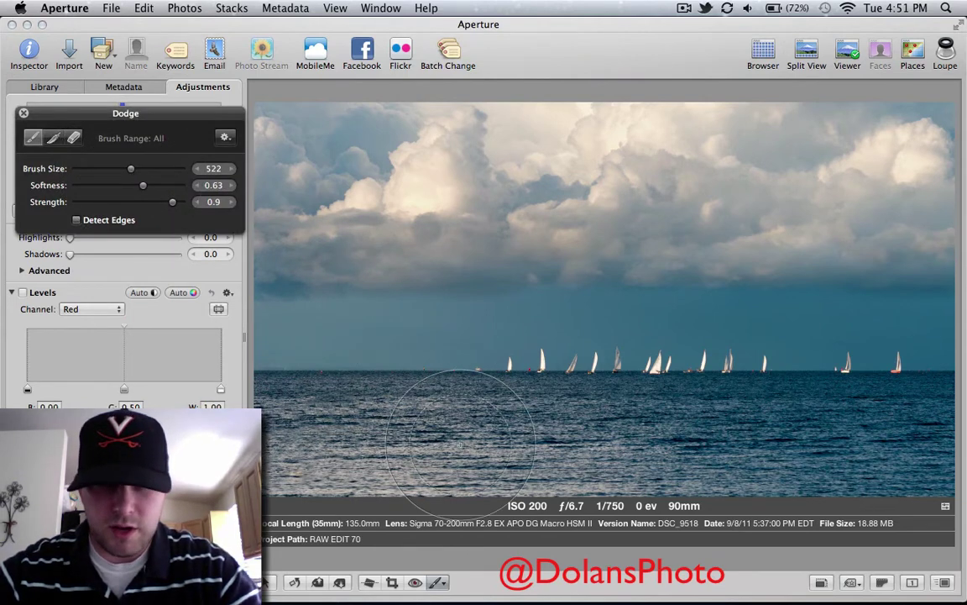
mouse_move(395, 403)
left_mouse_down()
mouse_move(345, 439)
mouse_move(285, 420)
mouse_move(445, 424)
mouse_move(550, 456)
mouse_move(830, 460)
mouse_move(857, 450)
mouse_move(909, 460)
mouse_move(931, 424)
mouse_move(915, 410)
mouse_move(853, 428)
mouse_move(743, 433)
mouse_move(281, 437)
mouse_move(304, 431)
left_mouse_up()
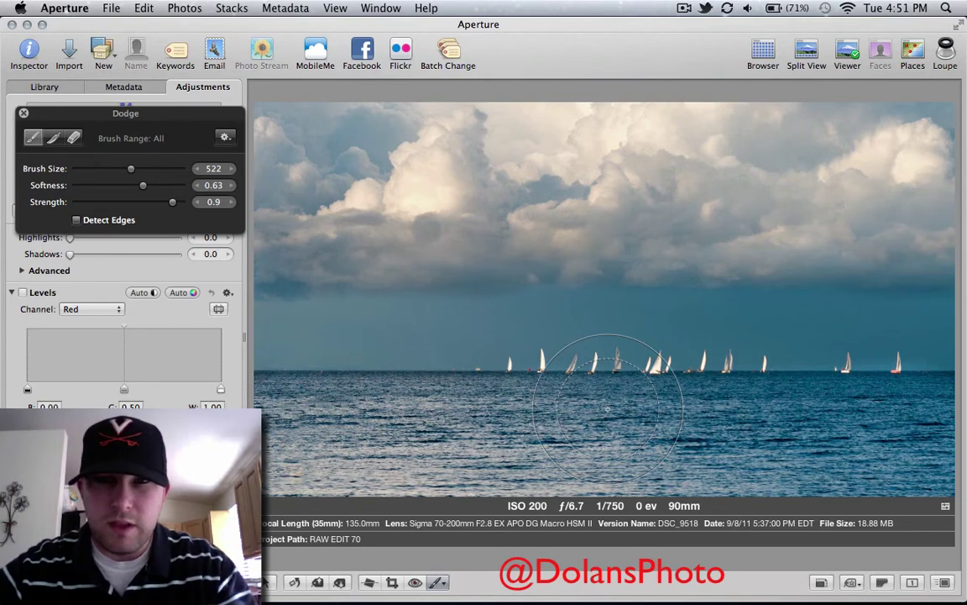
key("Escape")
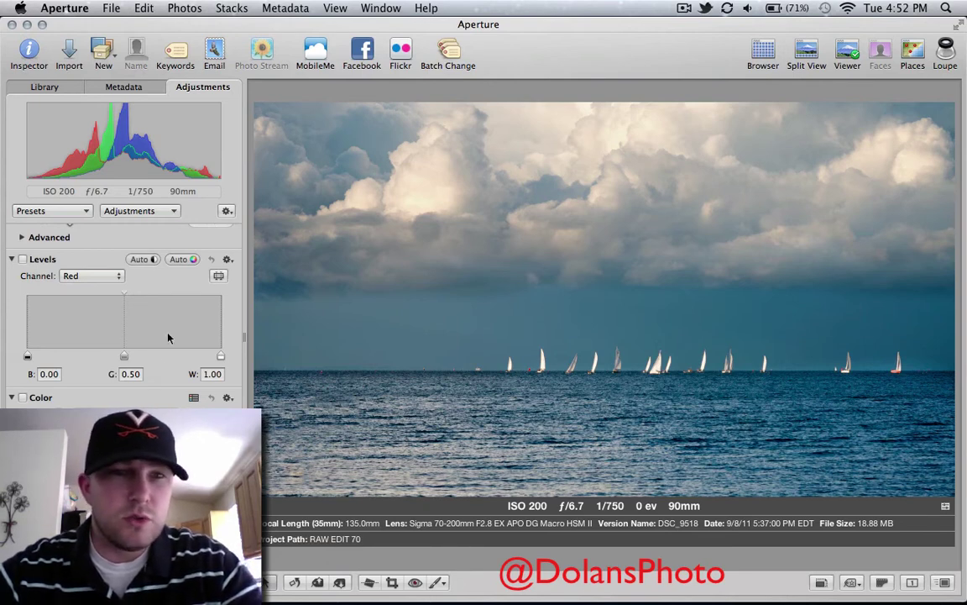
Review the Enhance and Exposure adjustments and turn on the hot-area overlay to check the photo for clipped highlights
scroll(156, 344, "up", 1)
scroll(151, 349, "up", 10)
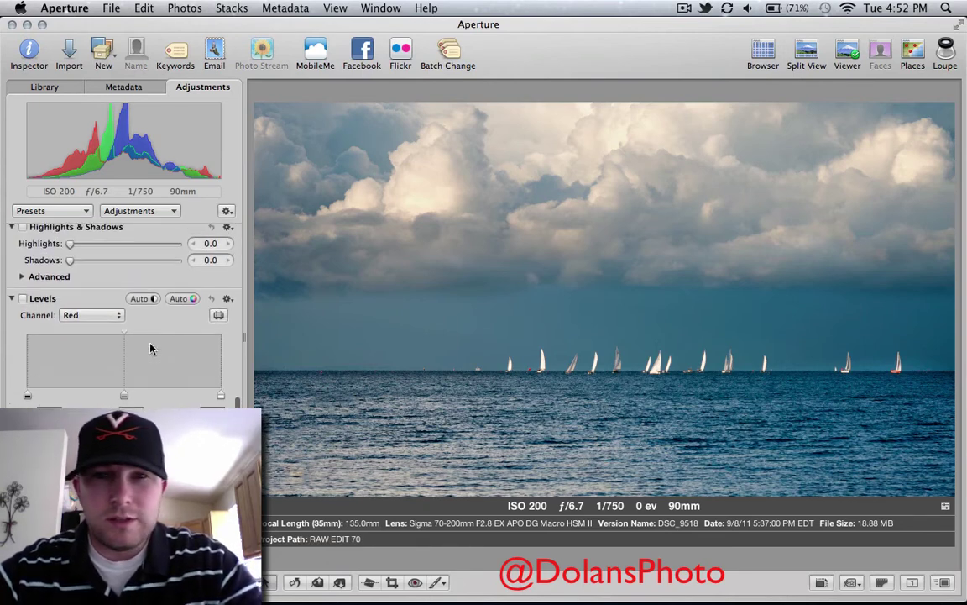
scroll(152, 349, "up", 2)
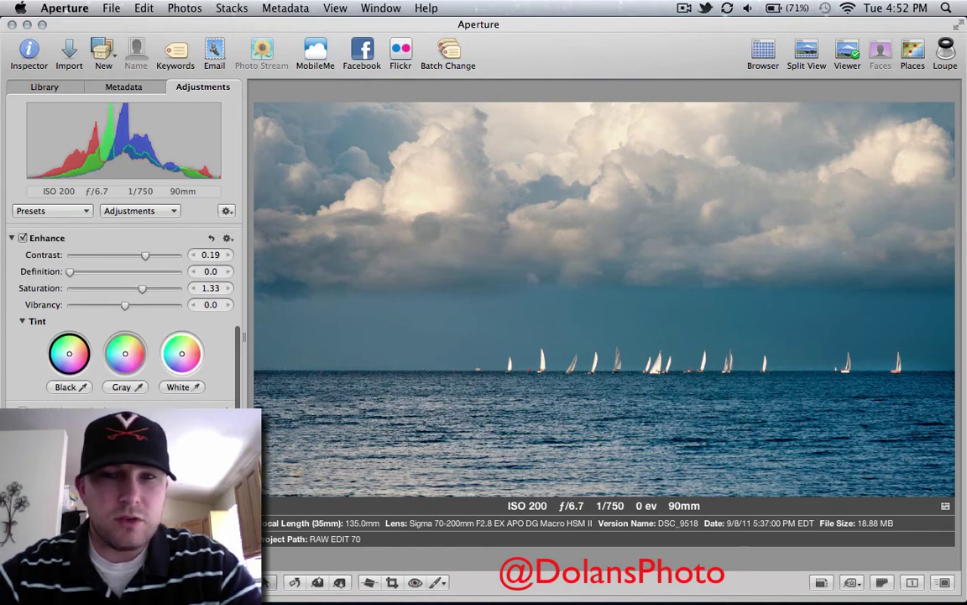
scroll(118, 286, "up", 6)
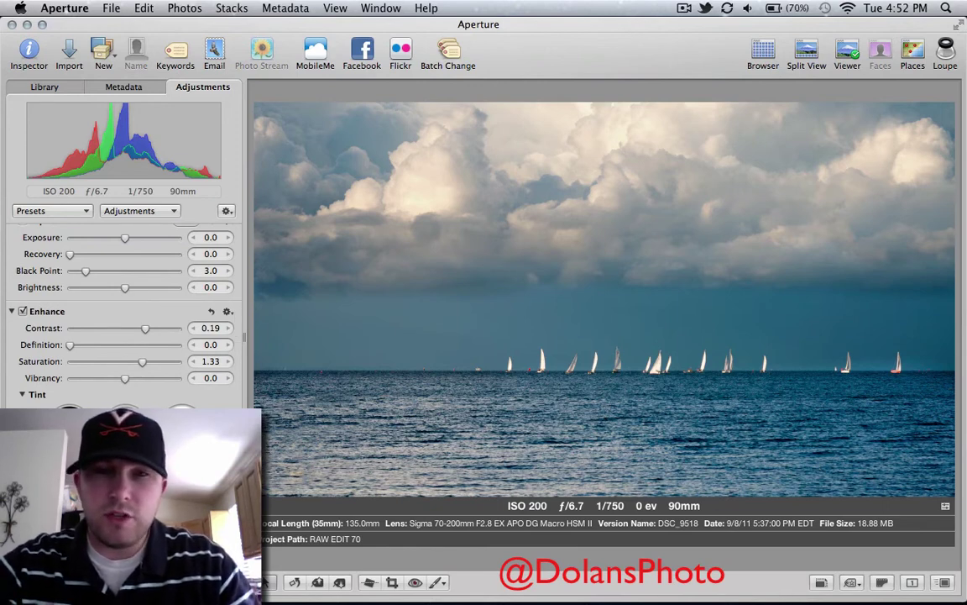
key("shift+alt+h")
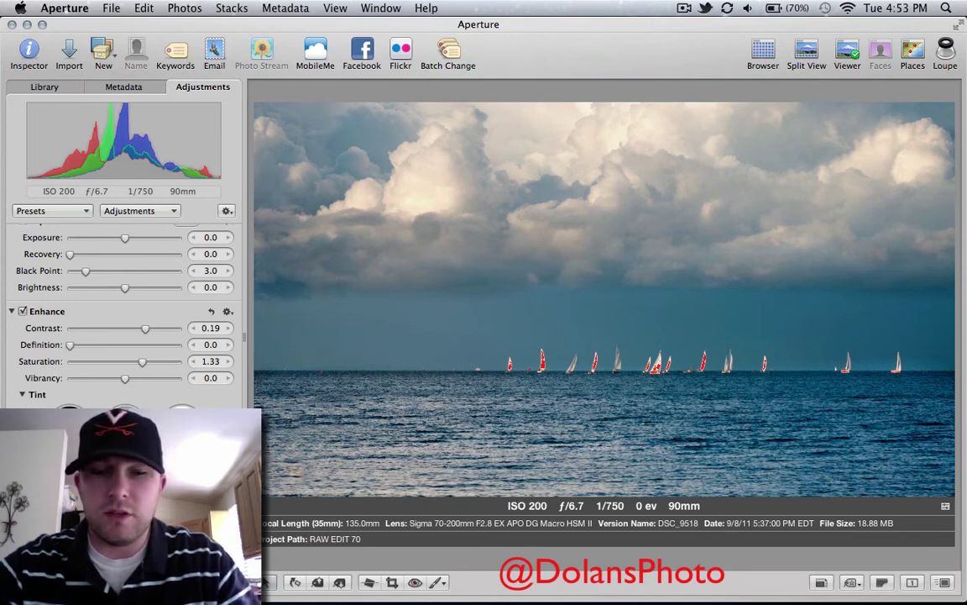
Turn off the hot-area overlay and set the Enhance adjustment's Vibrancy to 0.19, Saturation to 1.28 and Definition to 0.36
key("shift+alt+h")
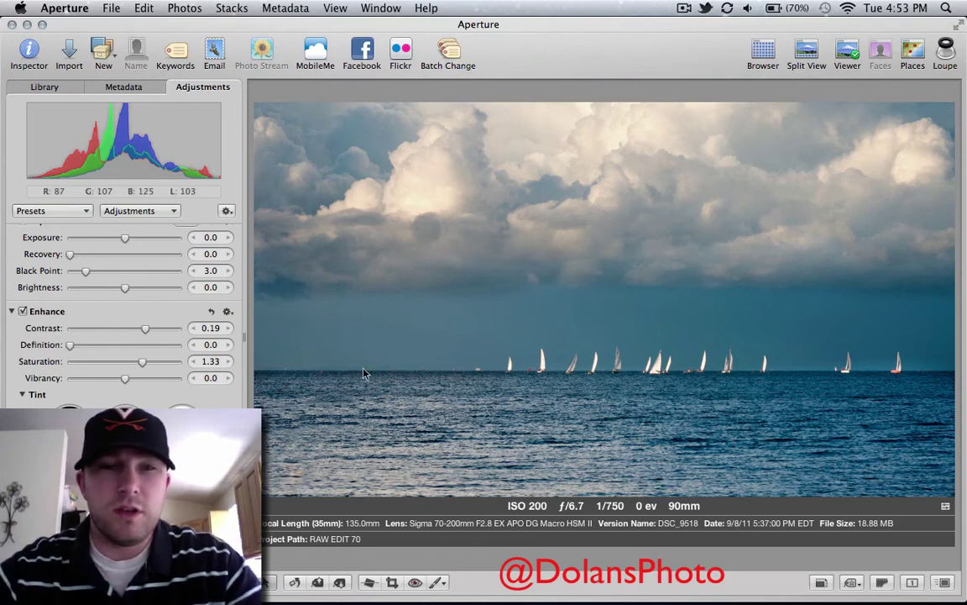
scroll(141, 390, "up", 1)
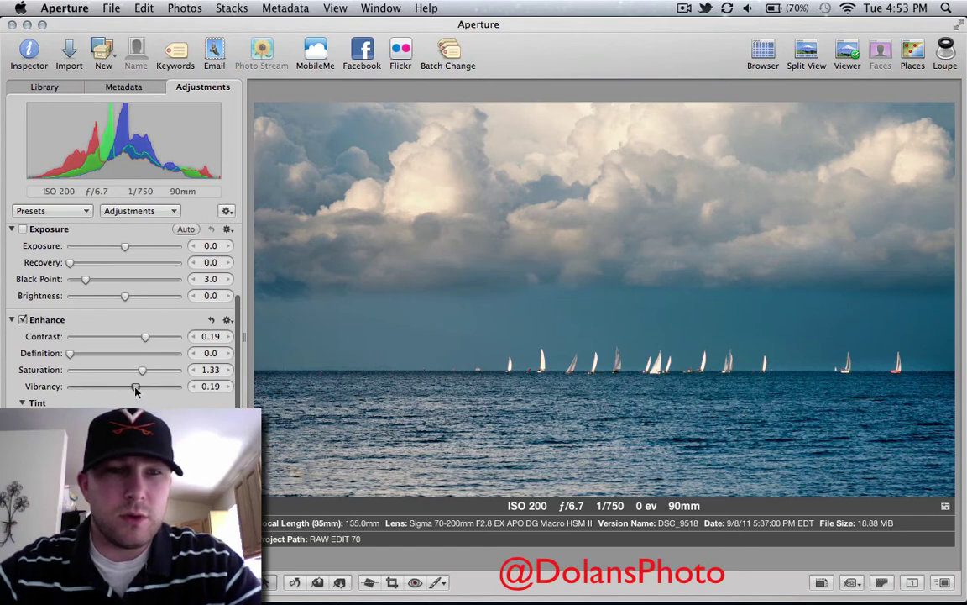
left_click_drag(124, 387, 136, 389)
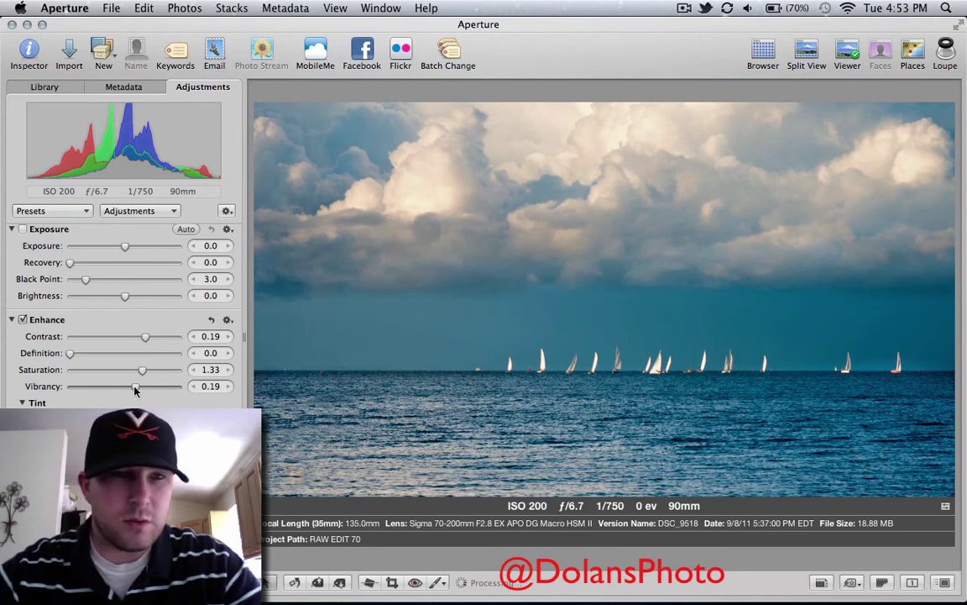
left_click(193, 370)
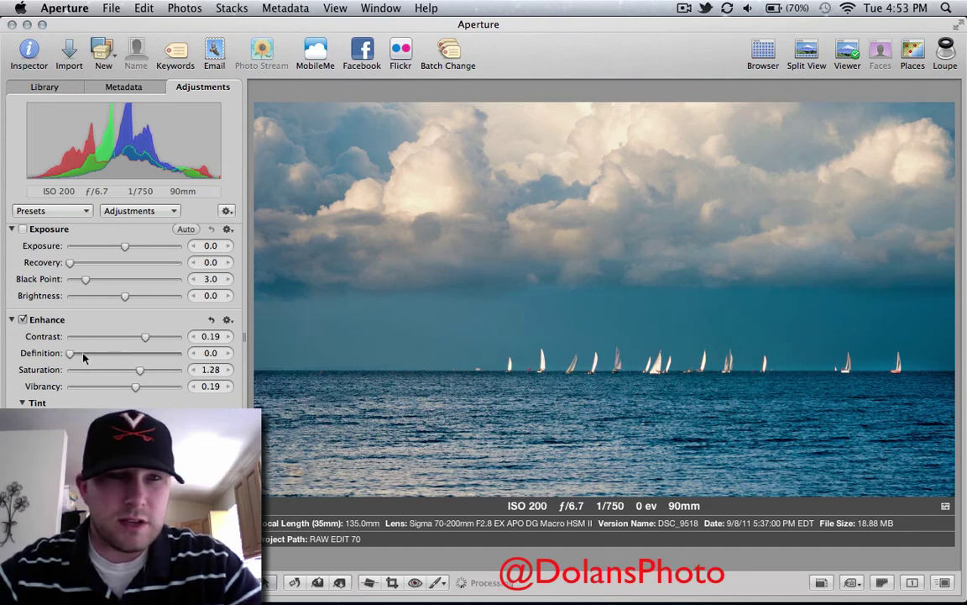
left_click_drag(71, 353, 108, 356)
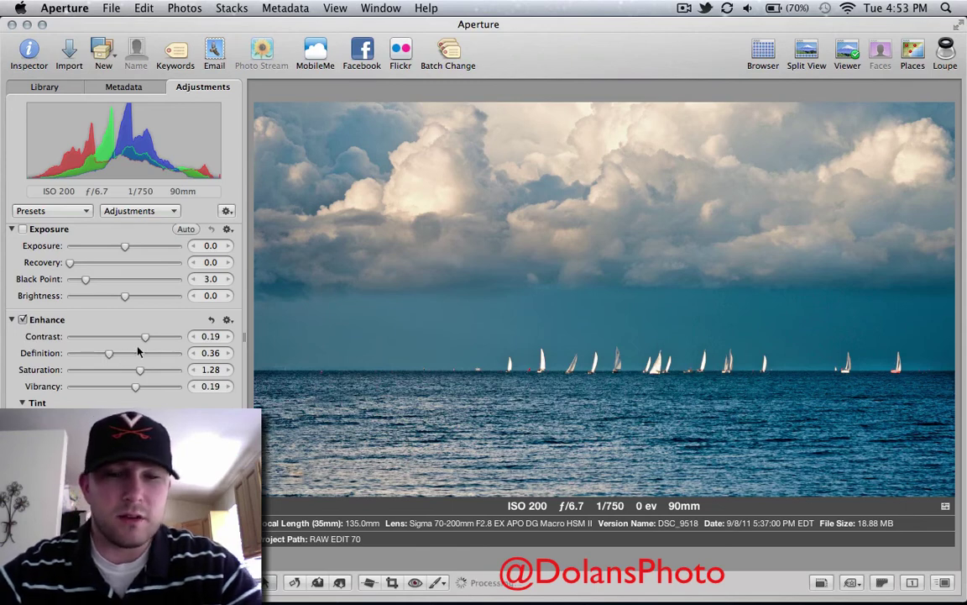
Compare the edited photo with its master image twice, ending on the edited version
key("m")
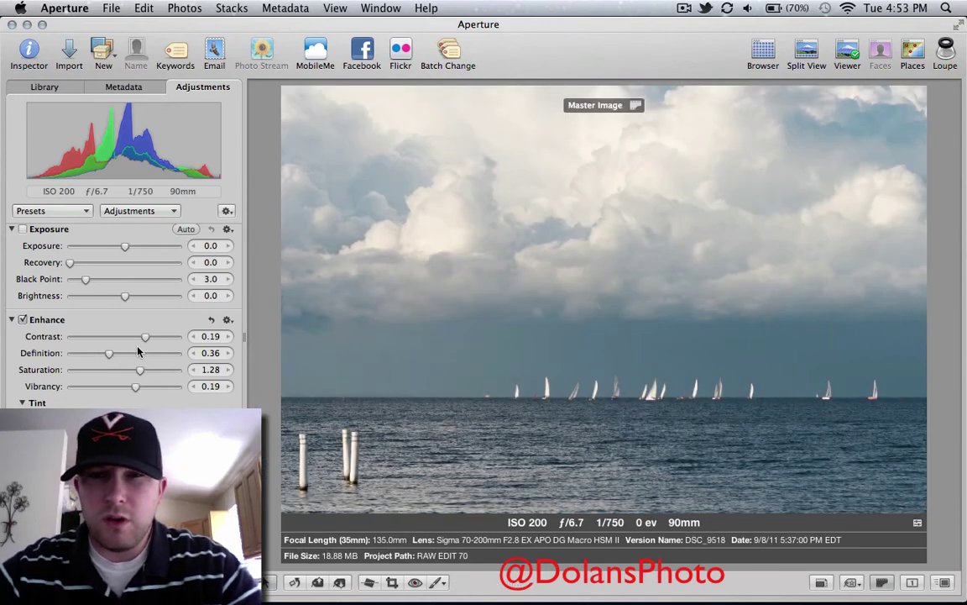
key("m")
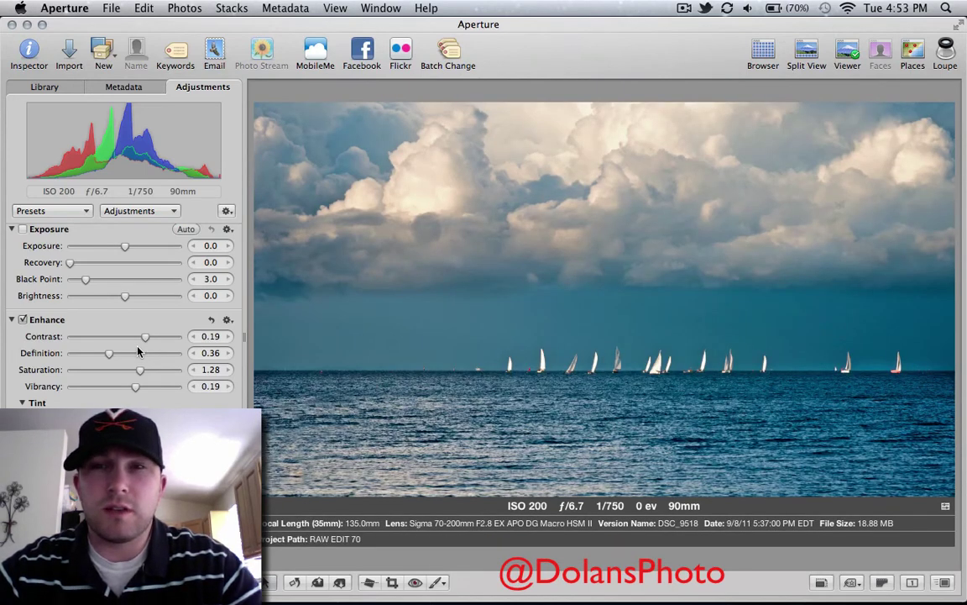
key("m")
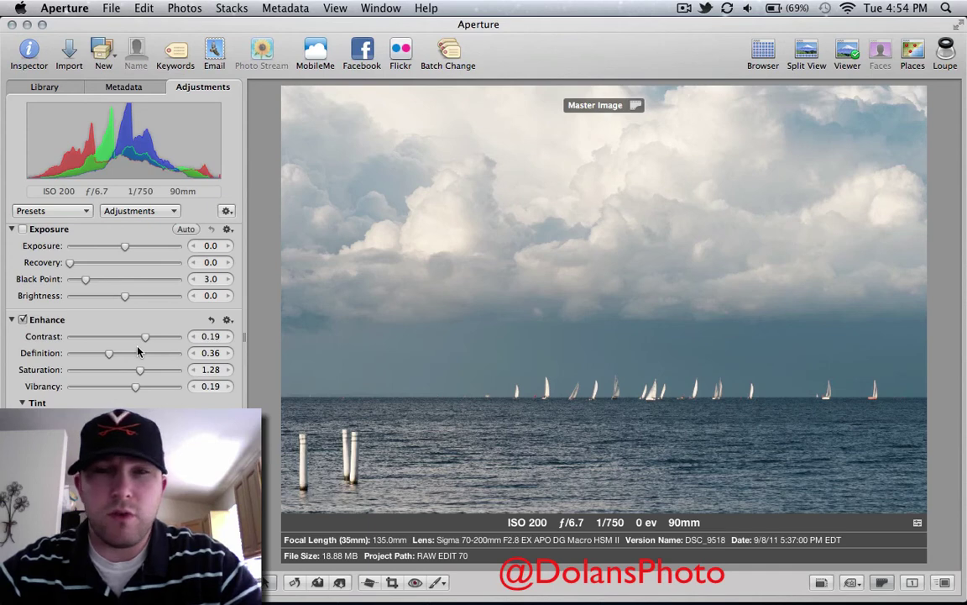
key("m")
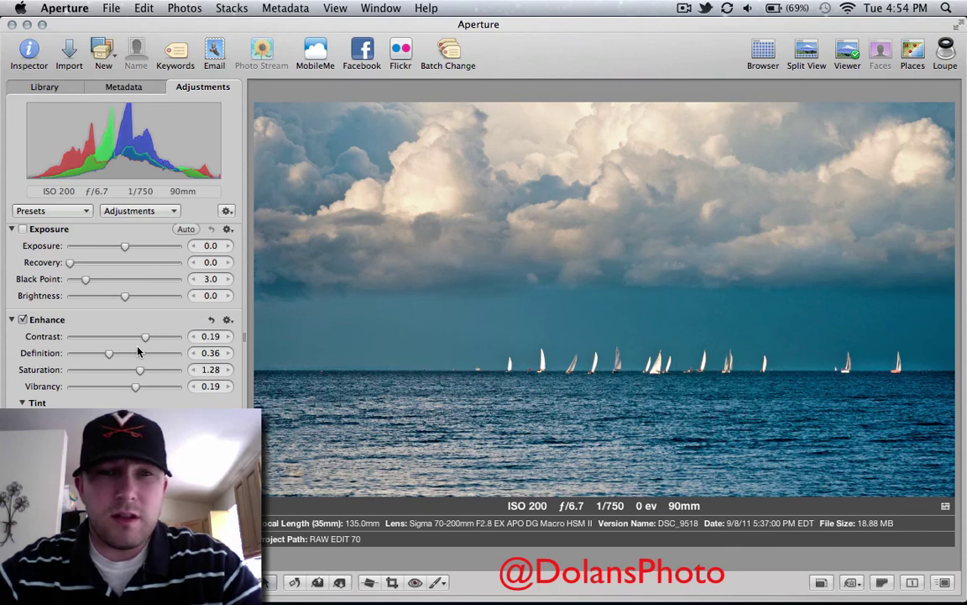
scroll(153, 324, "up", 5)
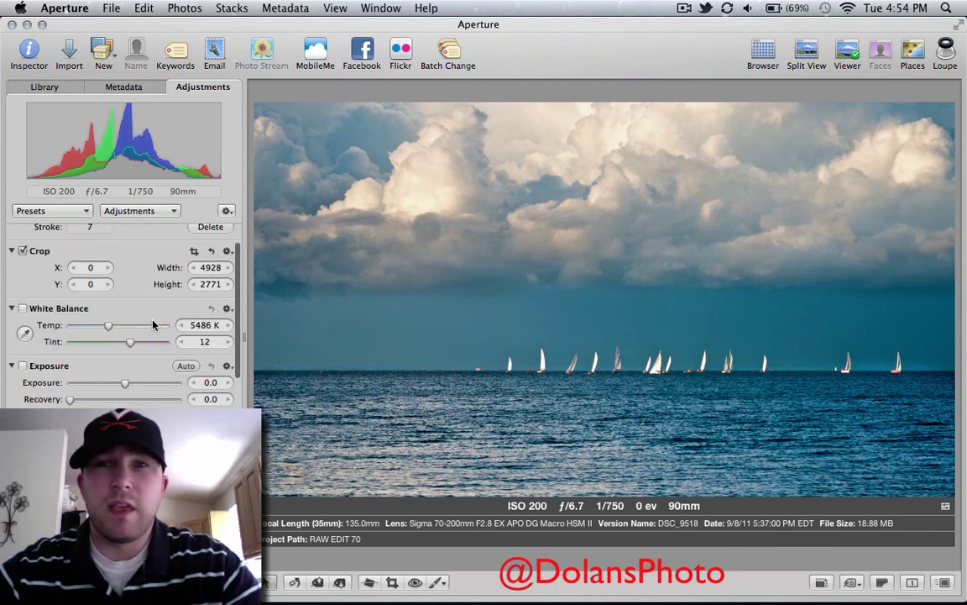